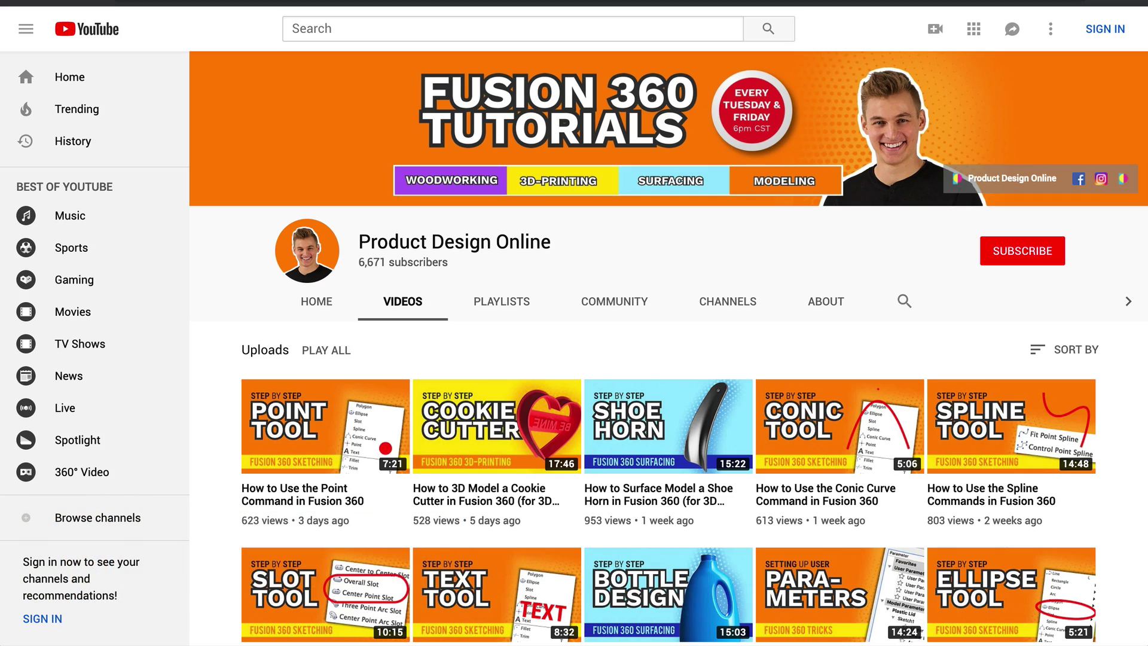
# Create a new component from the Assemble menu and name it 'Plastic Cover'
pyautogui.scroll(-7, 639, 299)
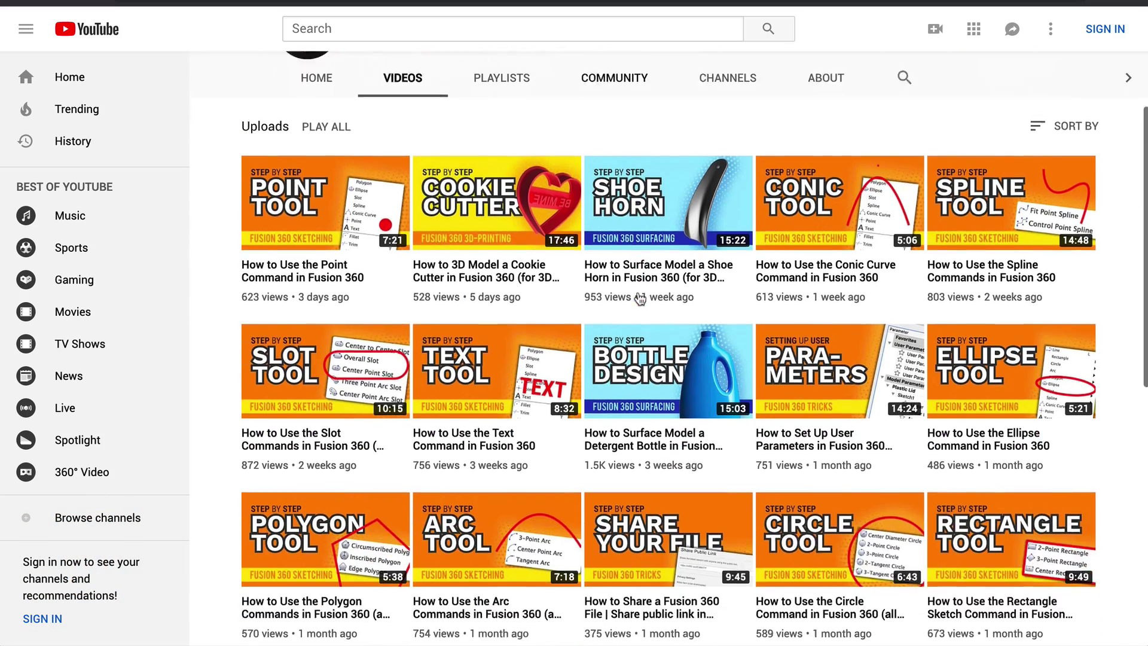
pyautogui.scroll(-7, 638, 297)
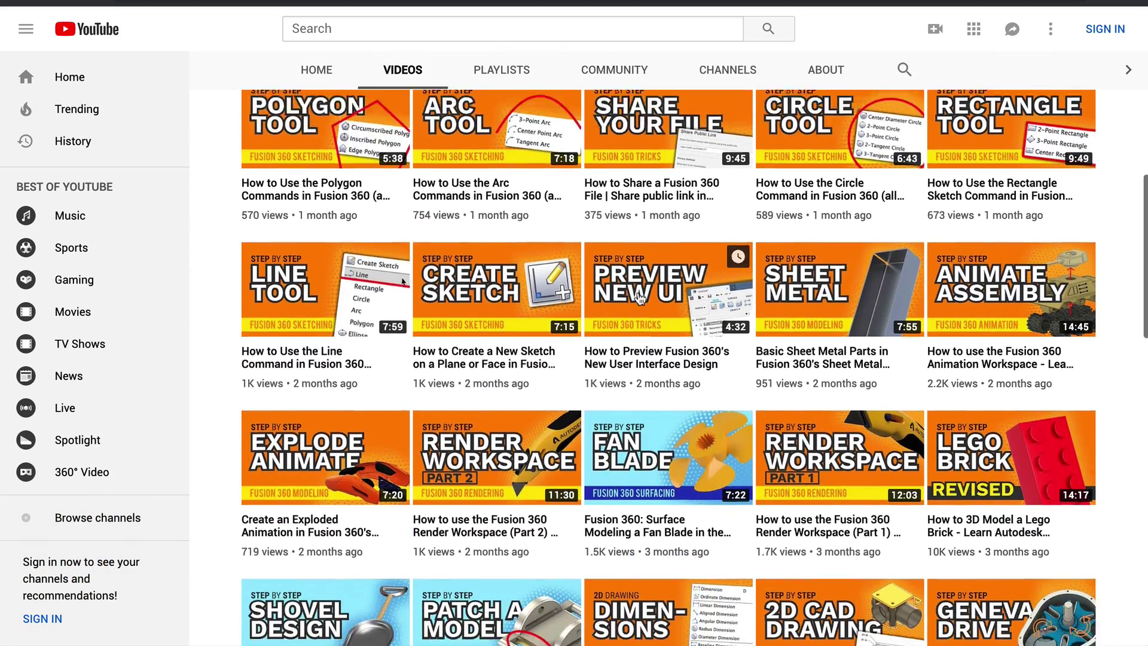
pyautogui.scroll(14, 639, 299)
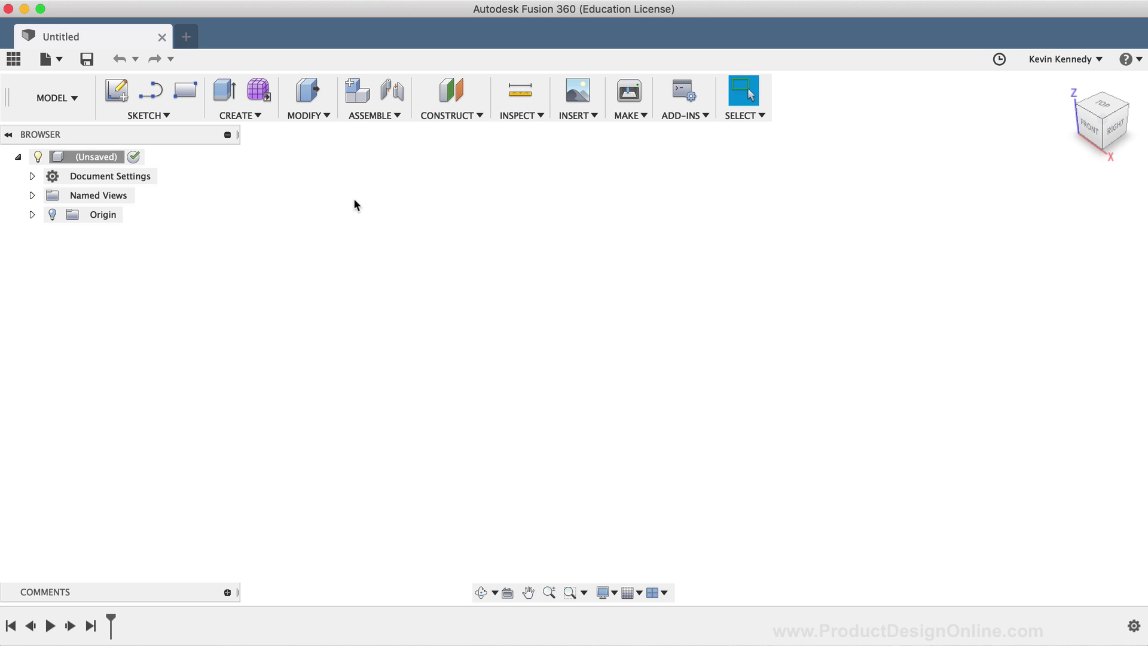
pyautogui.click(372, 117)
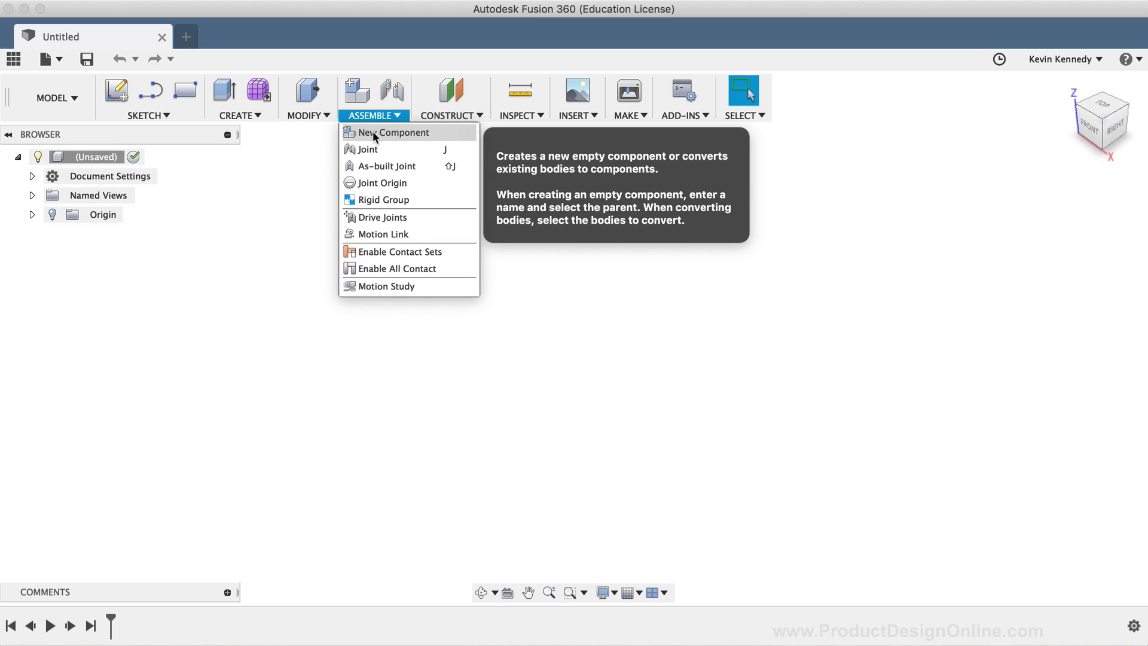
pyautogui.click(374, 133)
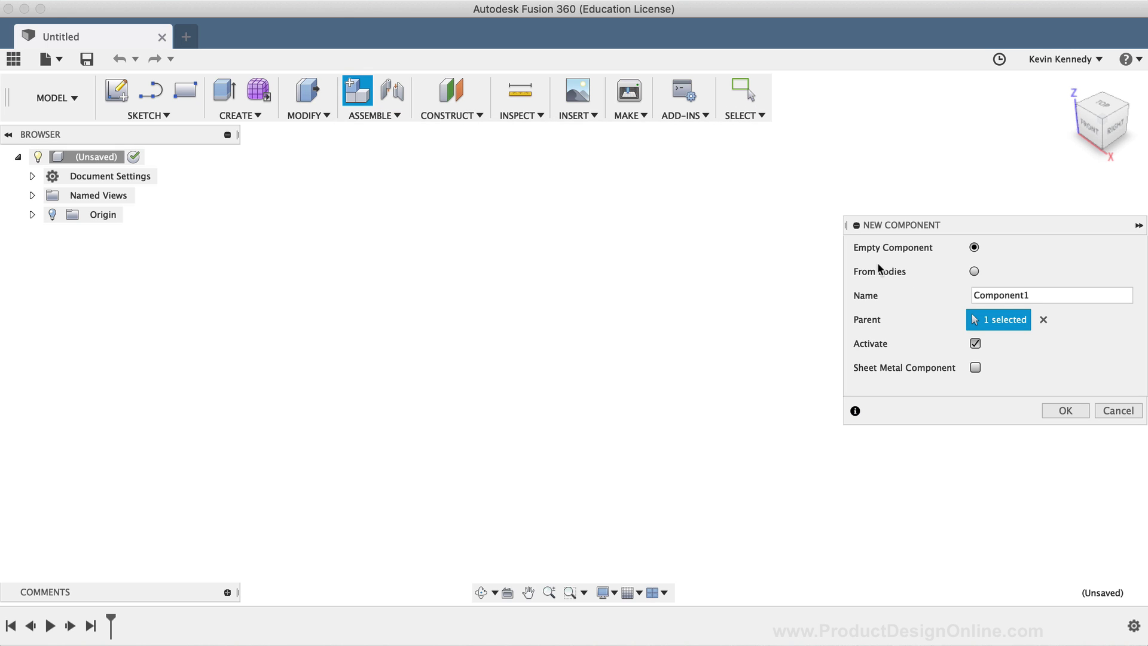
pyautogui.doubleClick(995, 296)
pyautogui.write('Plastic Cover')
pyautogui.click(1061, 412)
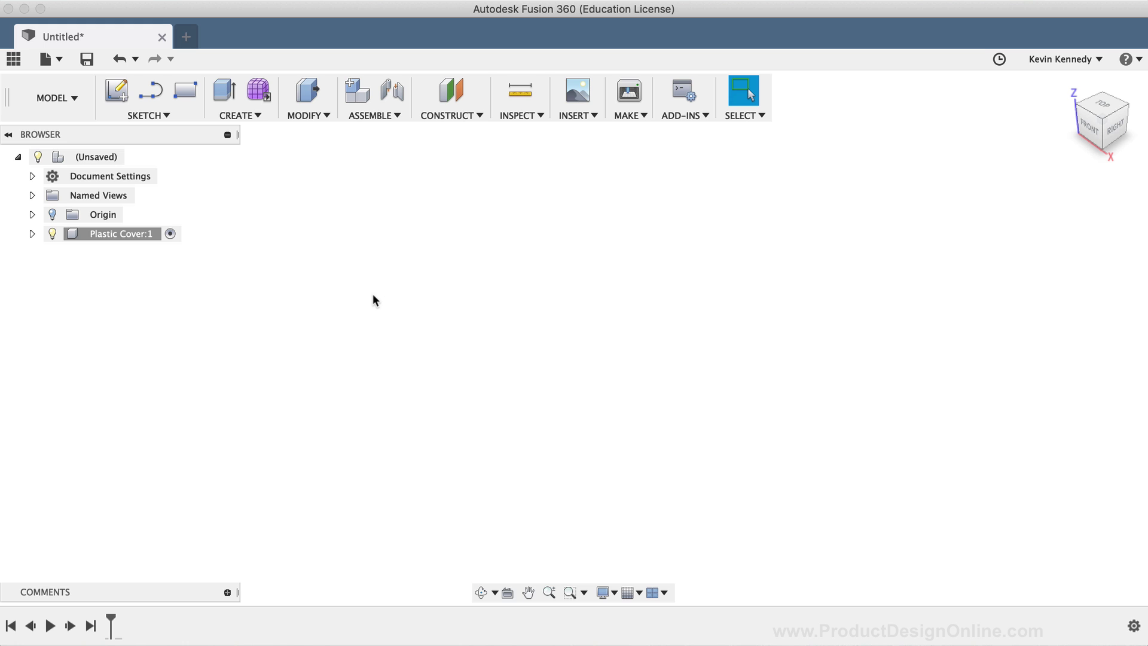
# Enter the Sculpt form environment with Create Form and dismiss its introductory notice
pyautogui.click(58, 111)
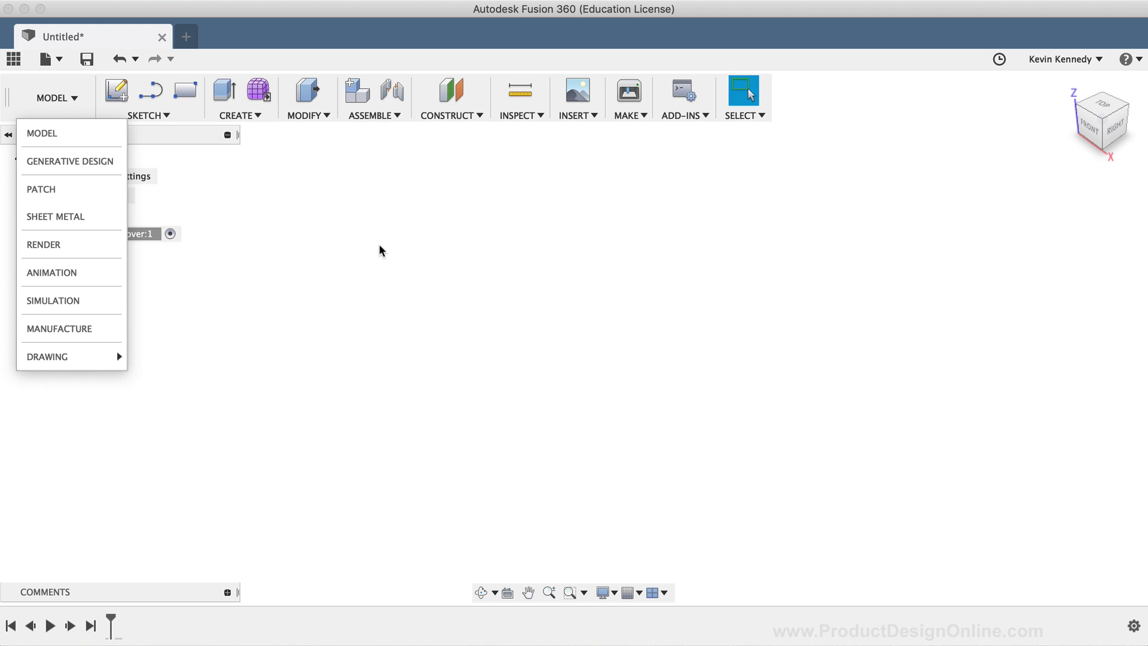
pyautogui.click(313, 227)
pyautogui.click(238, 117)
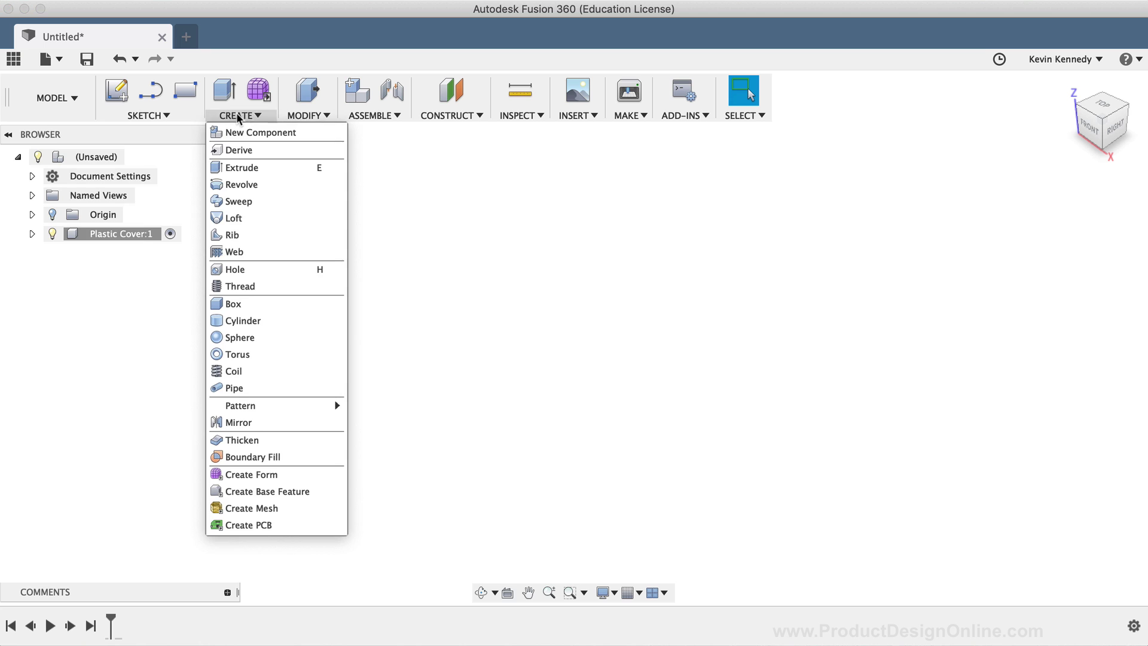
pyautogui.click(249, 475)
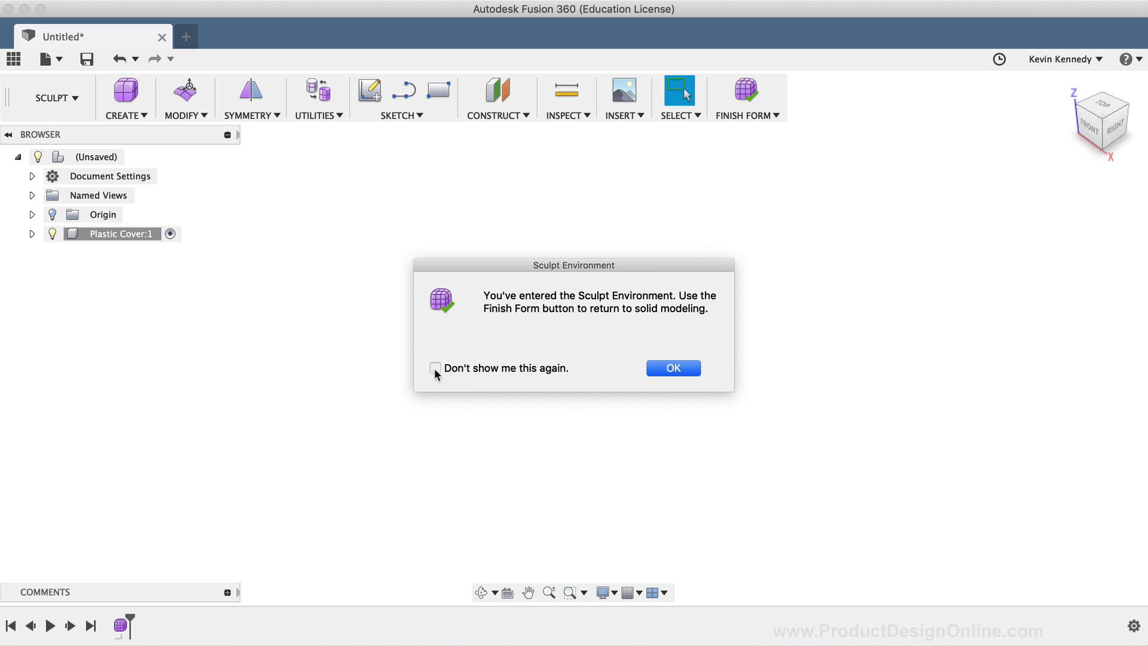
pyautogui.click(677, 369)
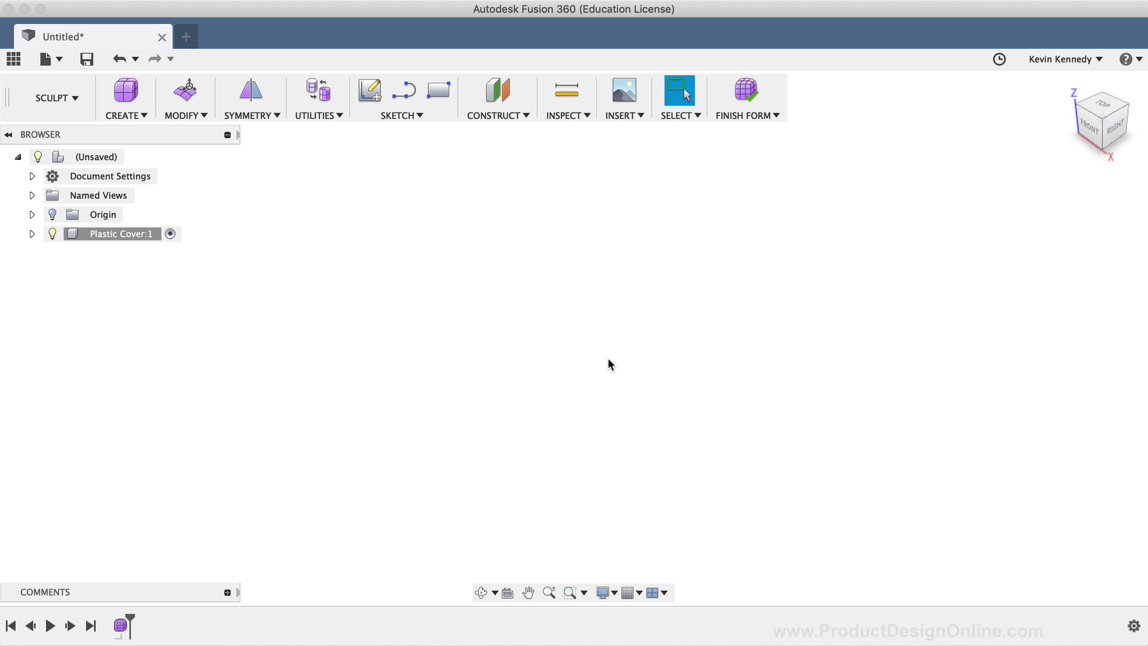
# Start a T-spline box on the XY plane, centred at the origin, with a 245 × 152 mm base
pyautogui.click(128, 97)
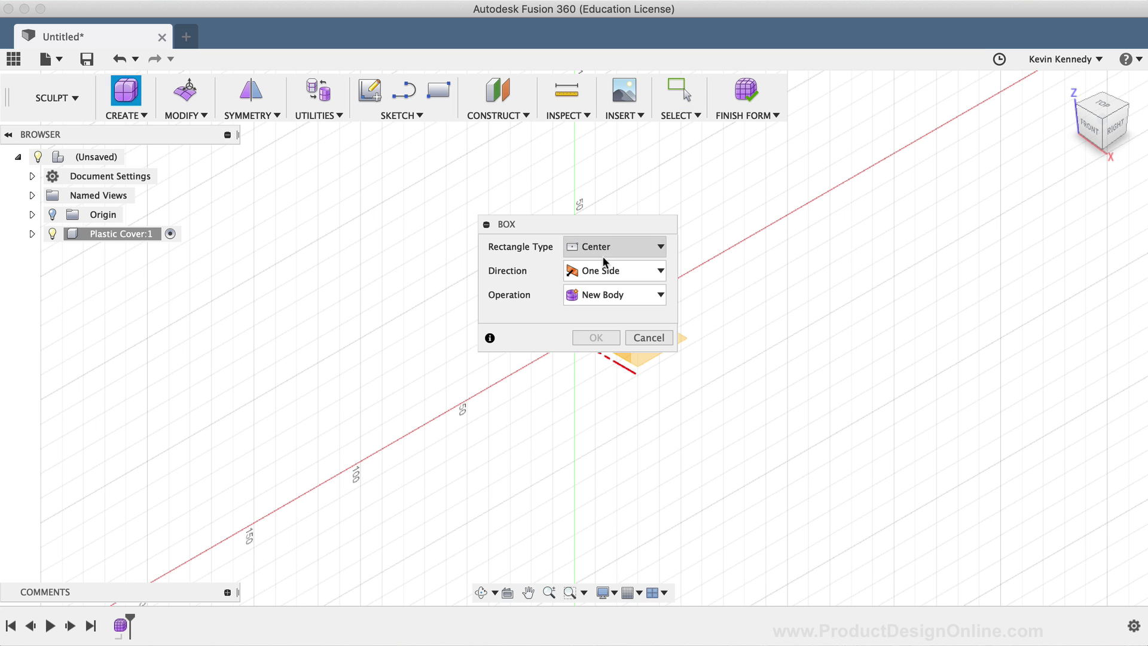
pyautogui.moveTo(534, 224); pyautogui.dragTo(870, 209)
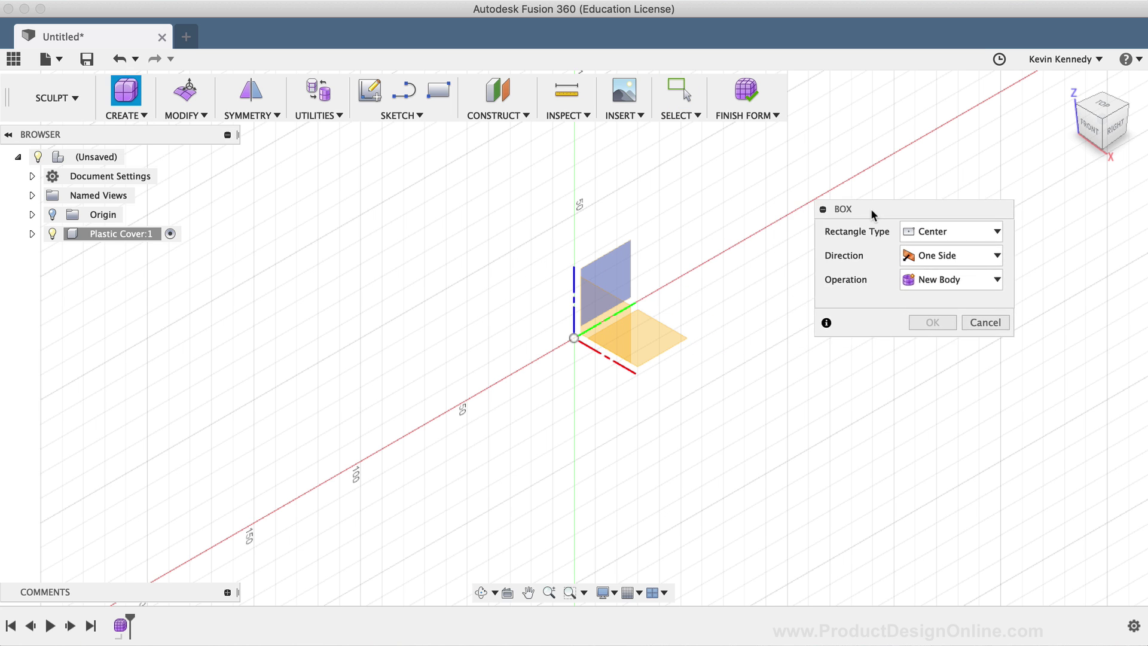
pyautogui.click(658, 339)
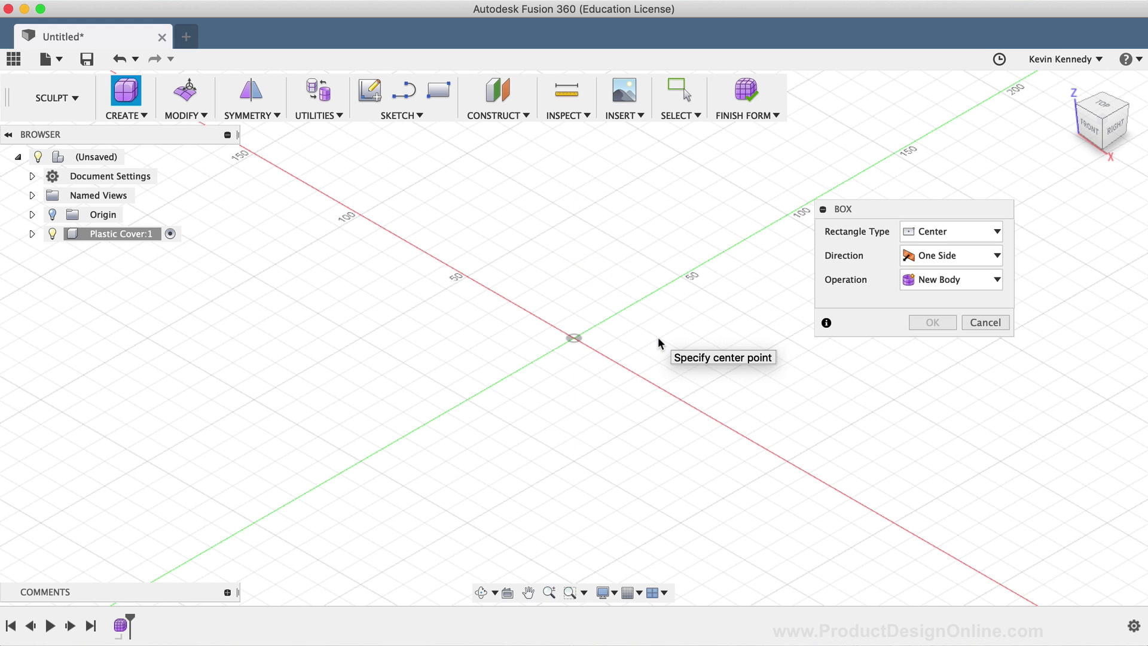
pyautogui.click(574, 337)
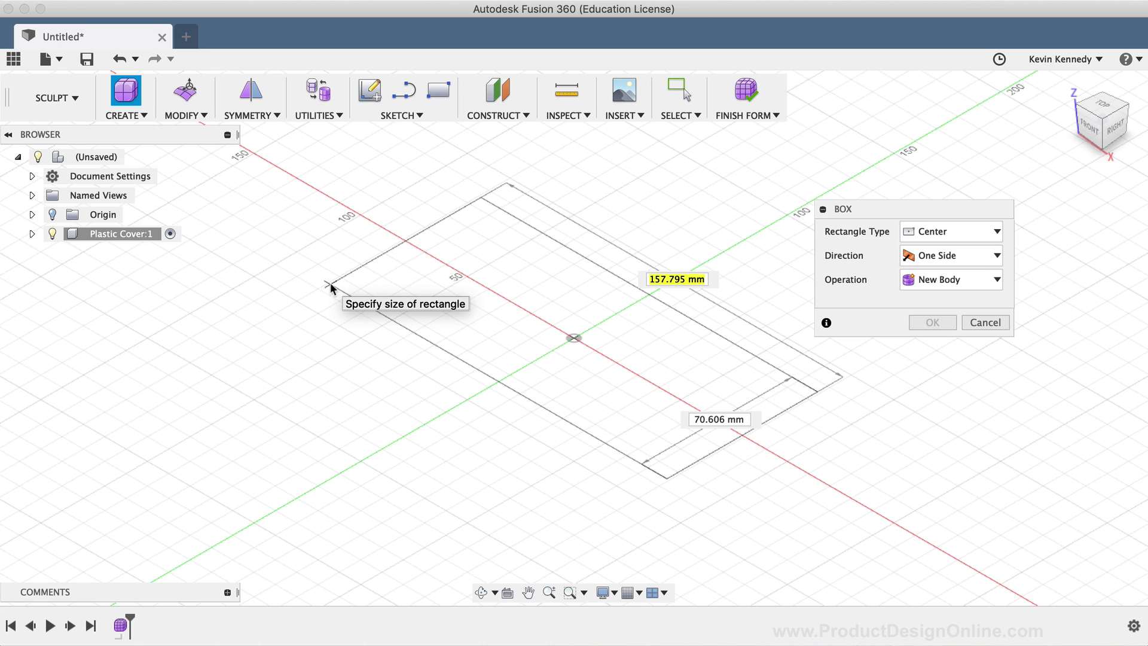
pyautogui.write('245')
pyautogui.press('Tab')
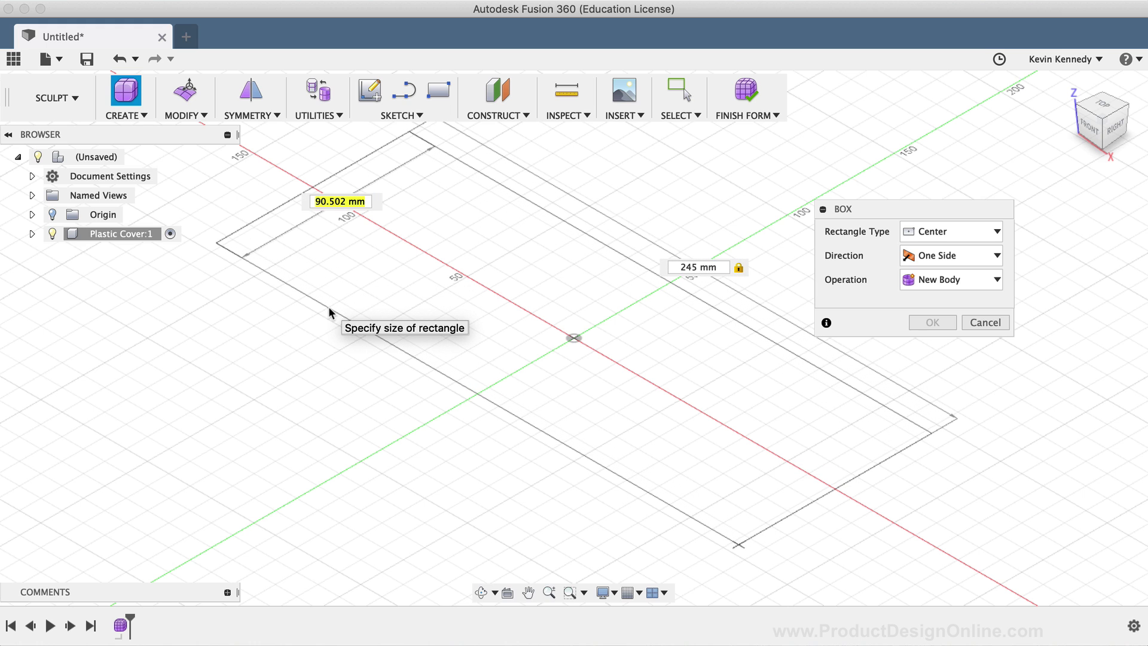
pyautogui.write('152')
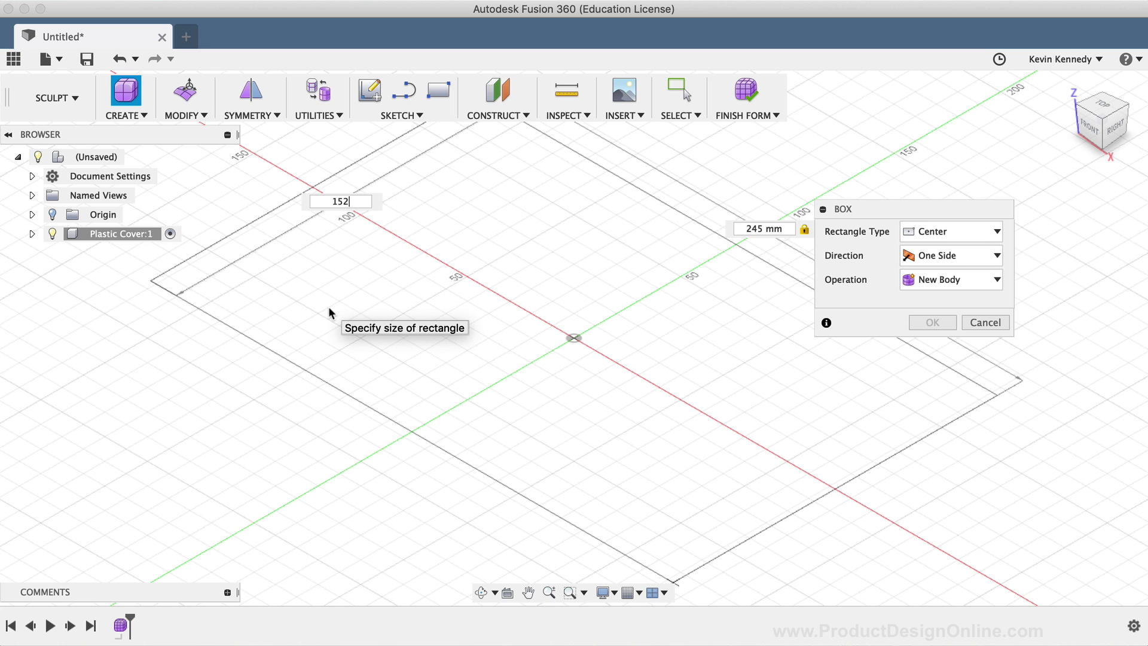
pyautogui.press('Tab')
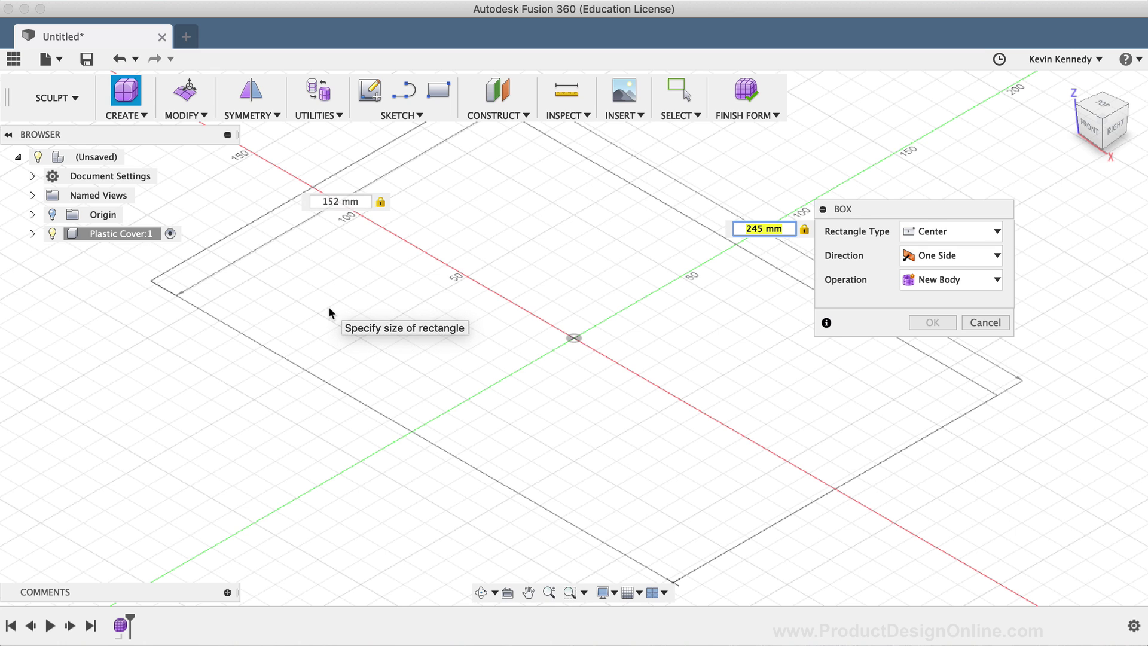
pyautogui.press('Return')
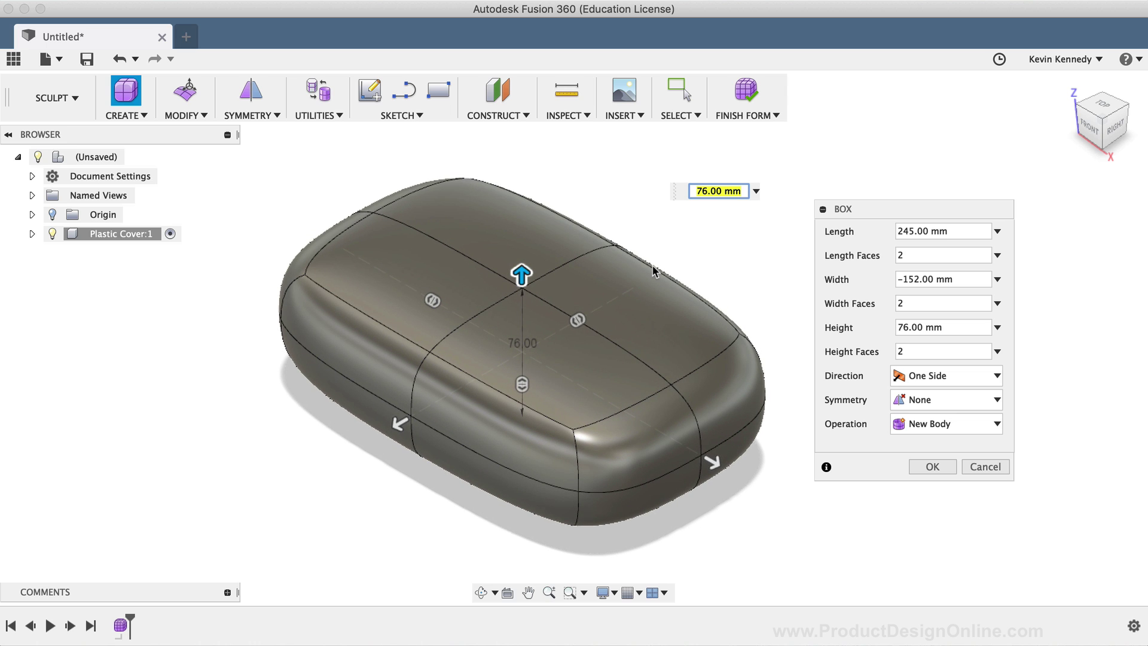
# Set the box height to 50 mm and change its width from −152 to 152 mm
pyautogui.write('50')
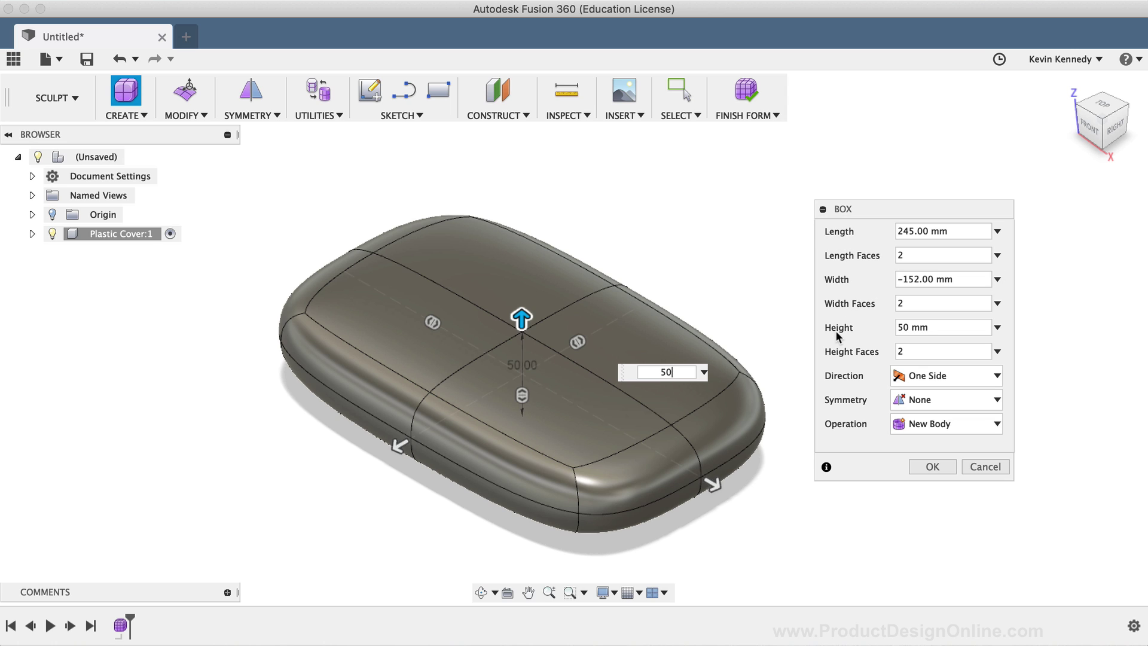
pyautogui.click(898, 279)
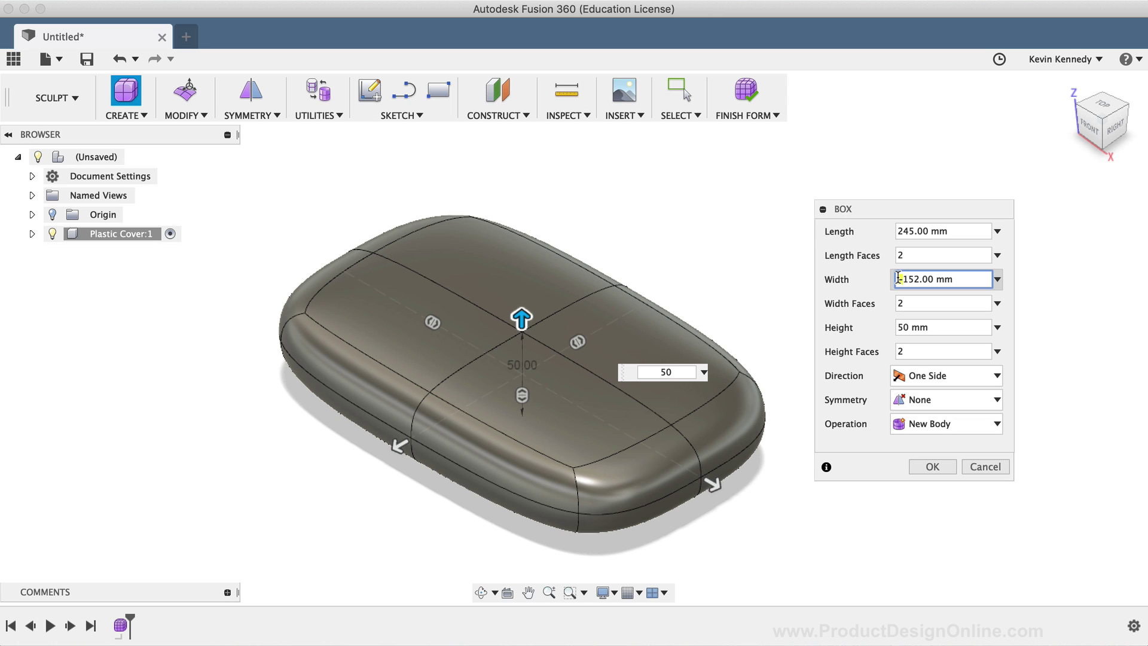
pyautogui.press('Delete')
pyautogui.press('Return')
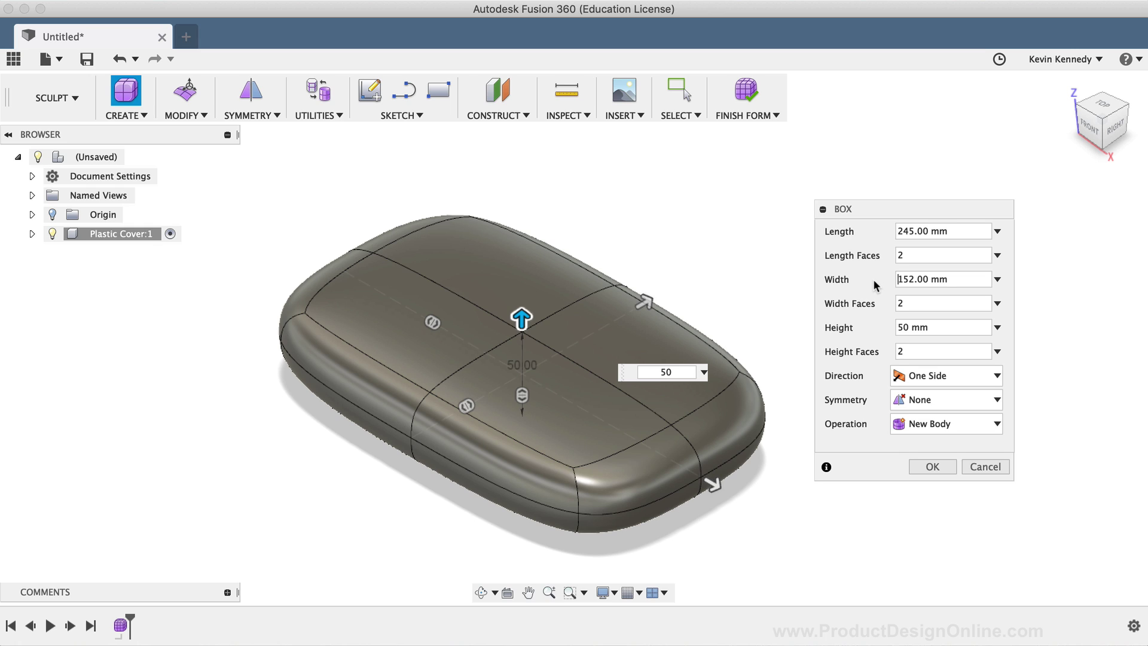
pyautogui.click(604, 592)
pyautogui.moveTo(607, 466)
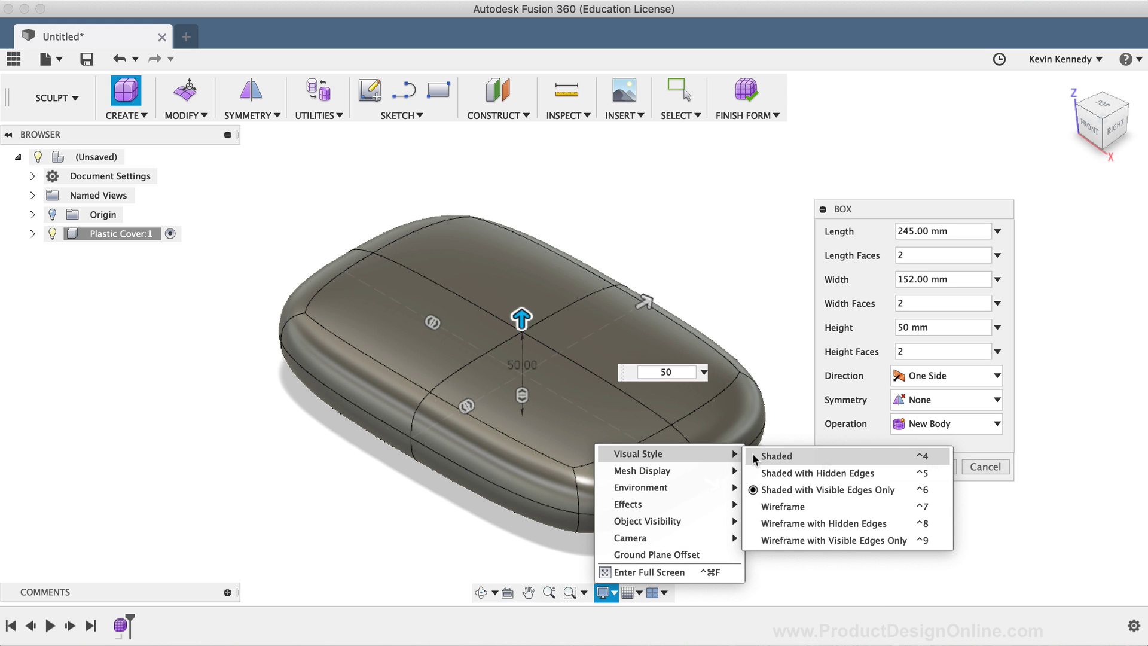
pyautogui.click(752, 456)
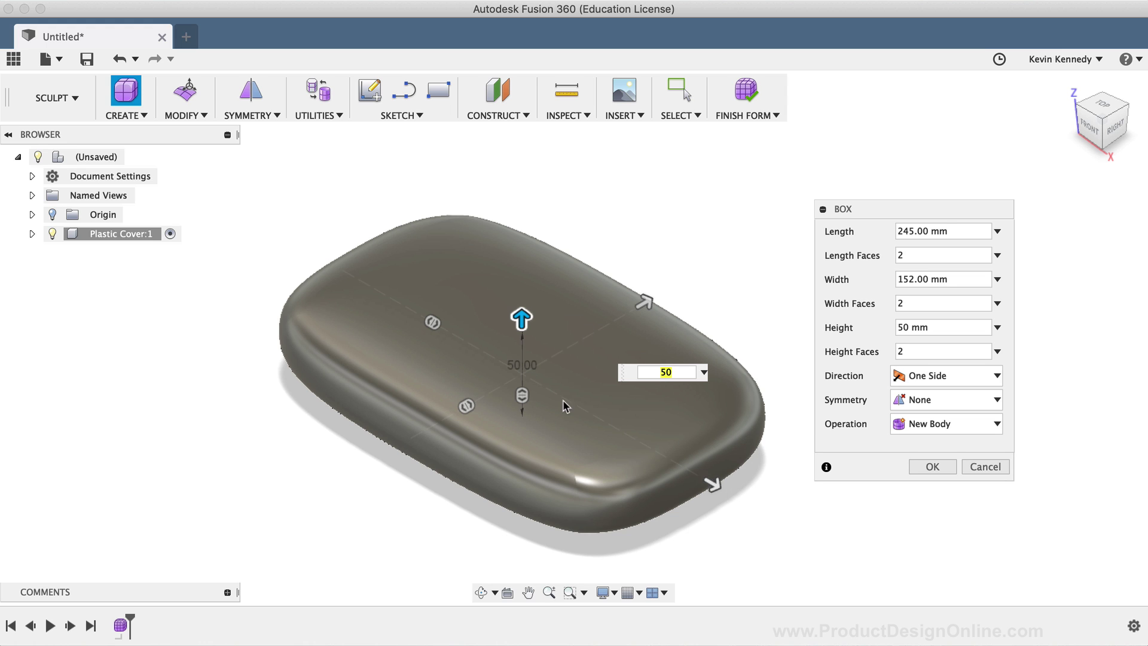
pyautogui.click(604, 594)
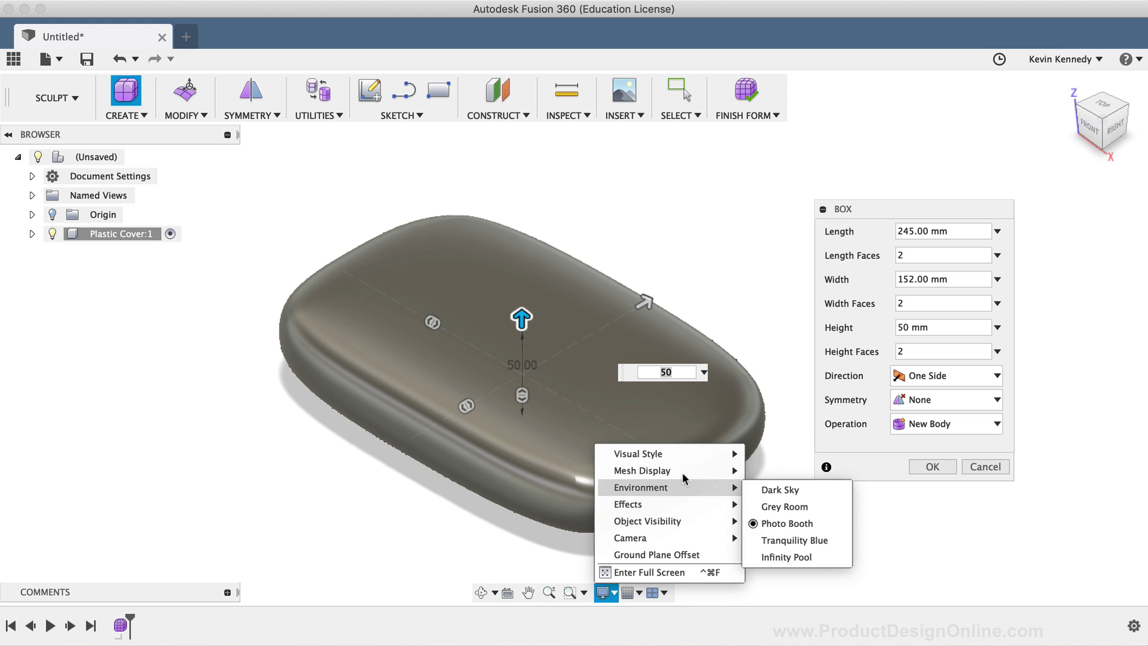
pyautogui.moveTo(690, 453)
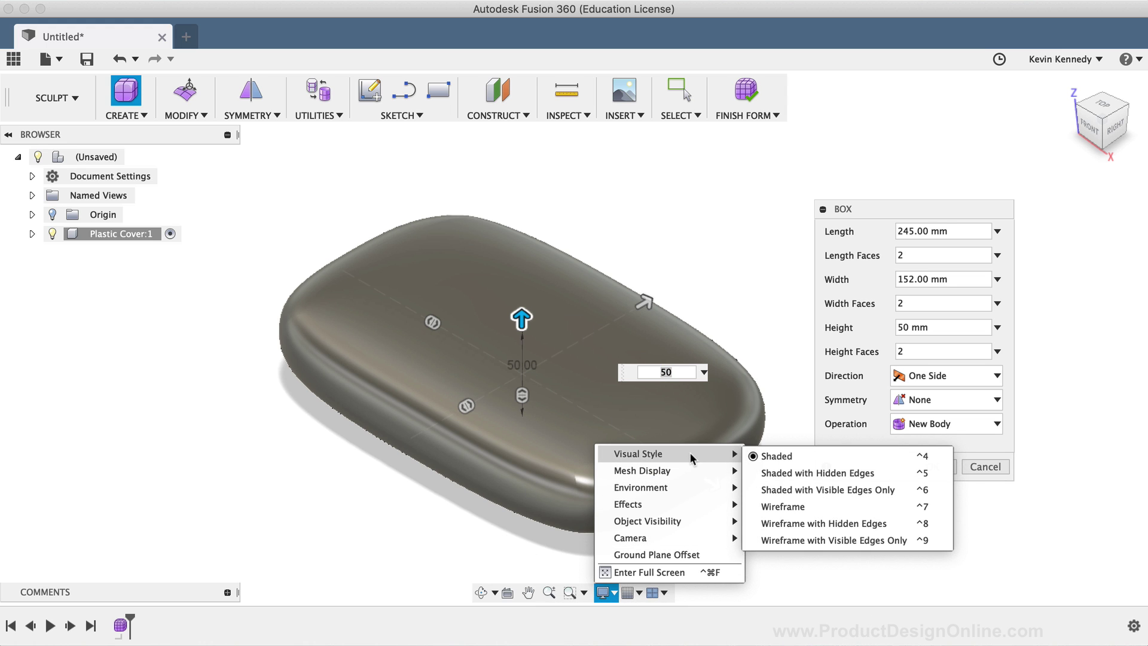
pyautogui.click(754, 489)
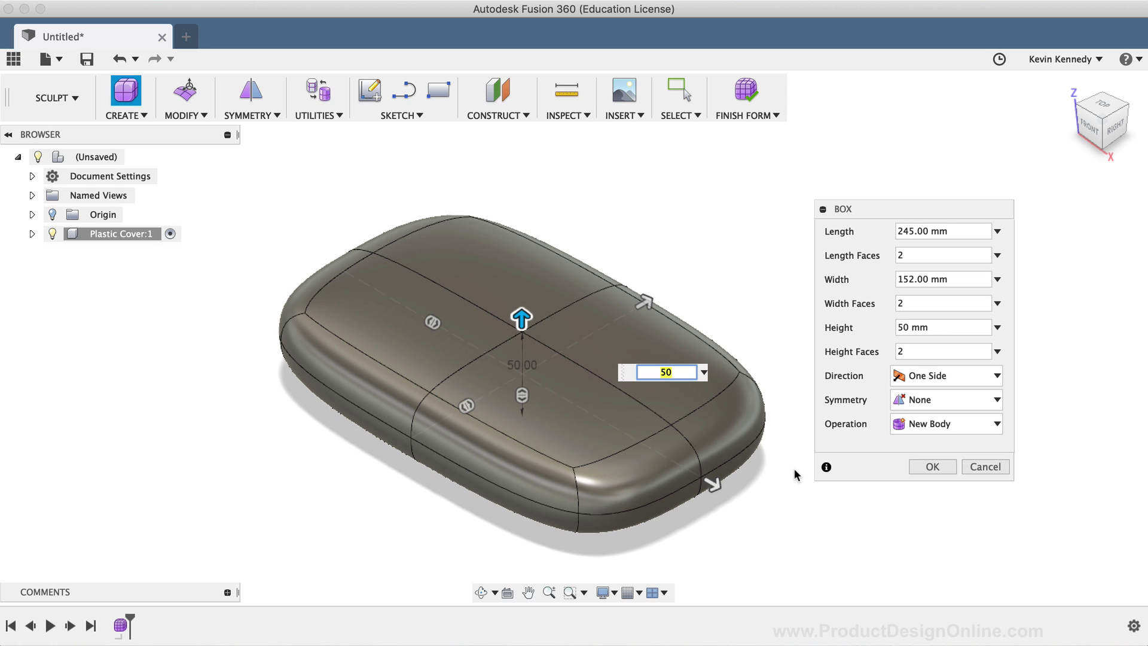
# Set Length Faces to 3 and Width Faces to 4 in the Box dialog
pyautogui.click(895, 255)
pyautogui.write('3')
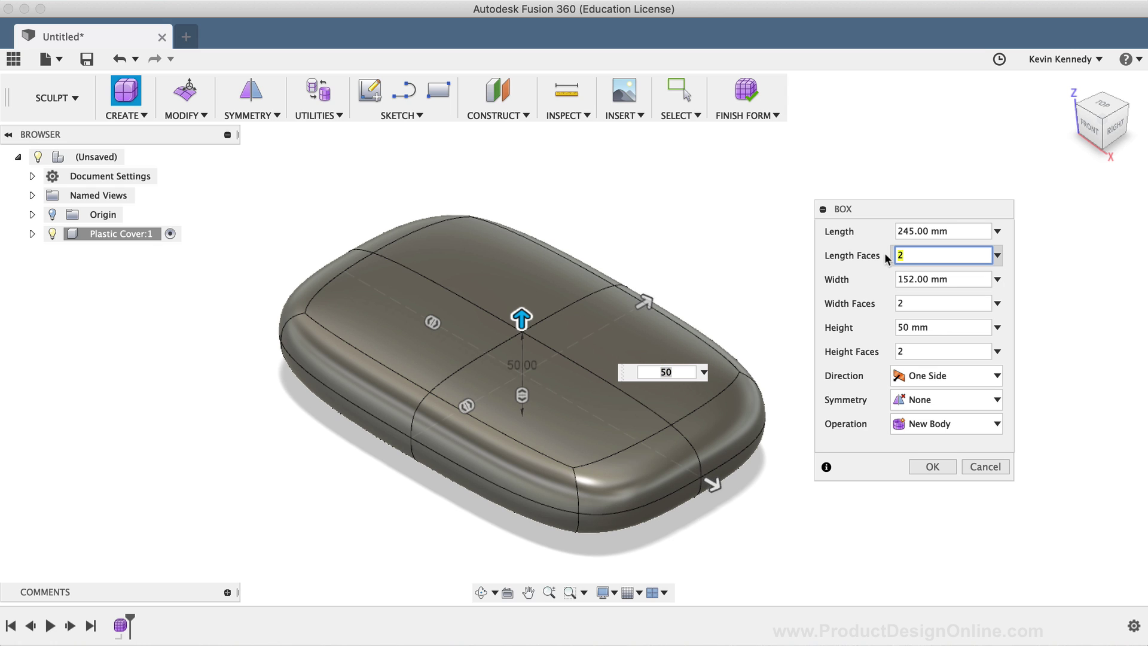
pyautogui.click(895, 304)
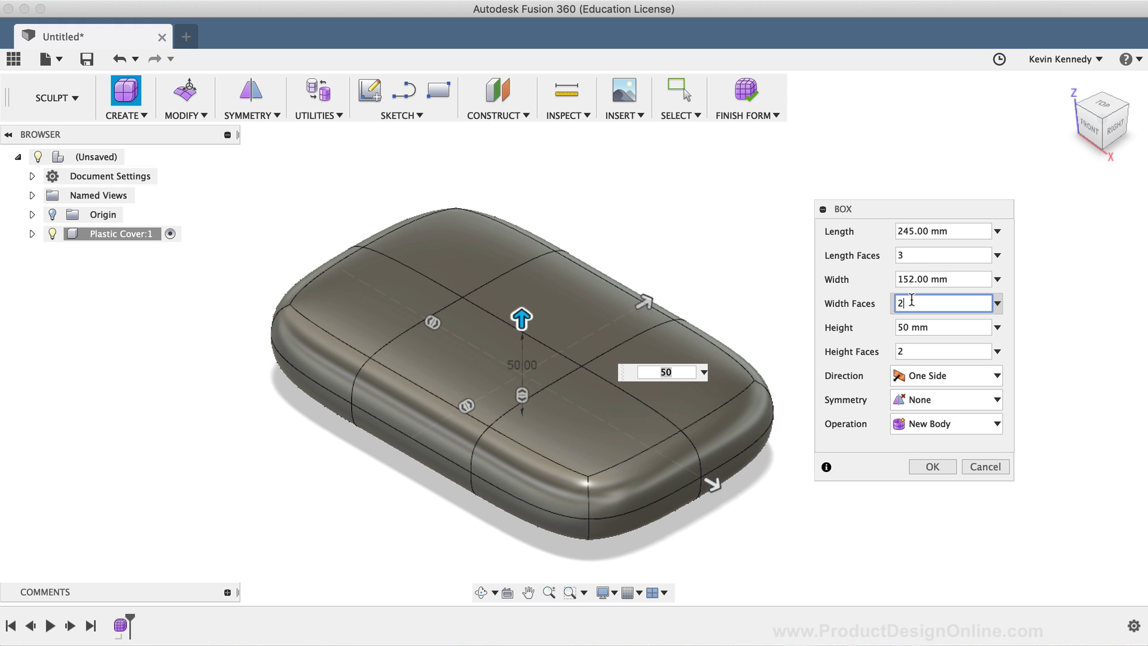
pyautogui.doubleClick(896, 303)
pyautogui.write('4')
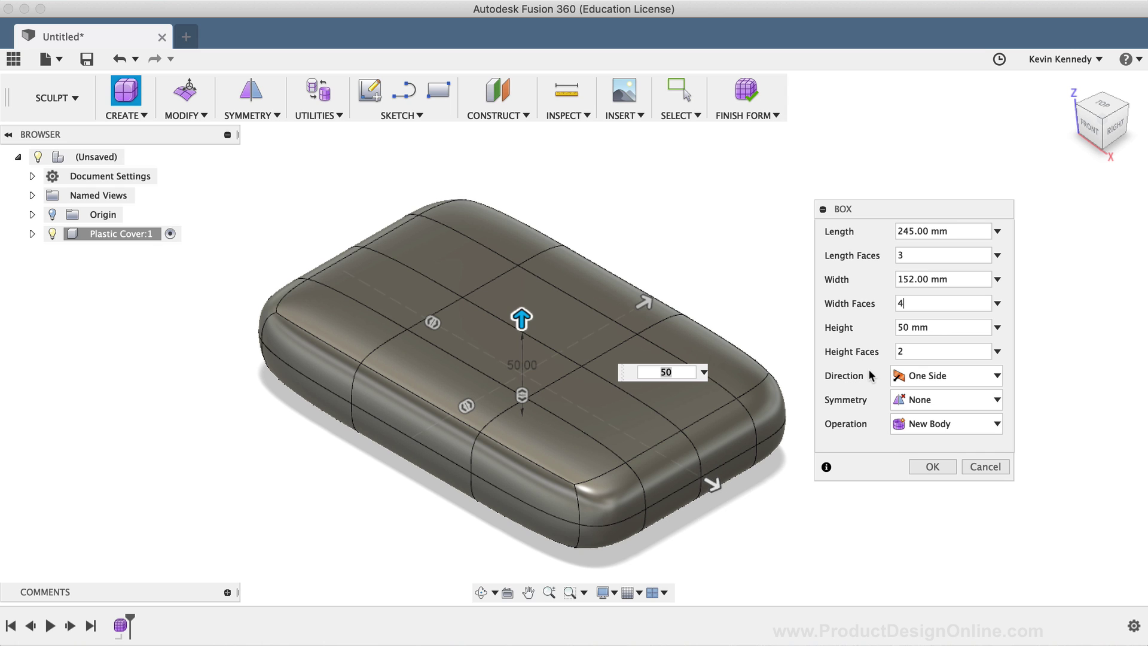
# Try the Symmetric box direction, then switch it back to One Side
pyautogui.click(943, 376)
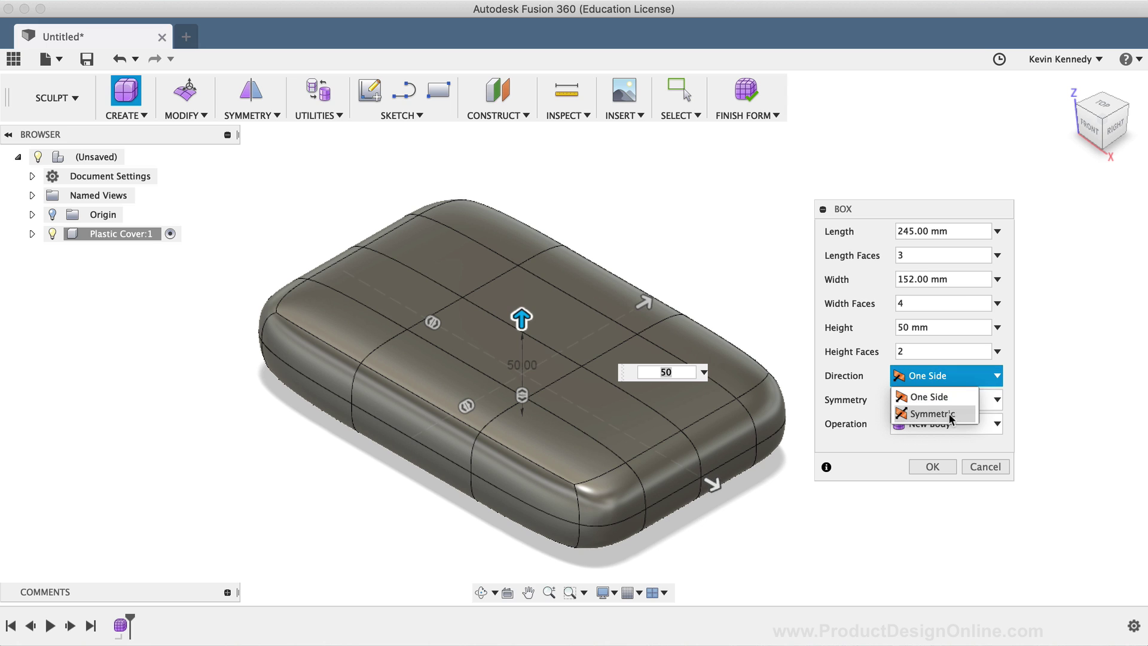
pyautogui.click(957, 412)
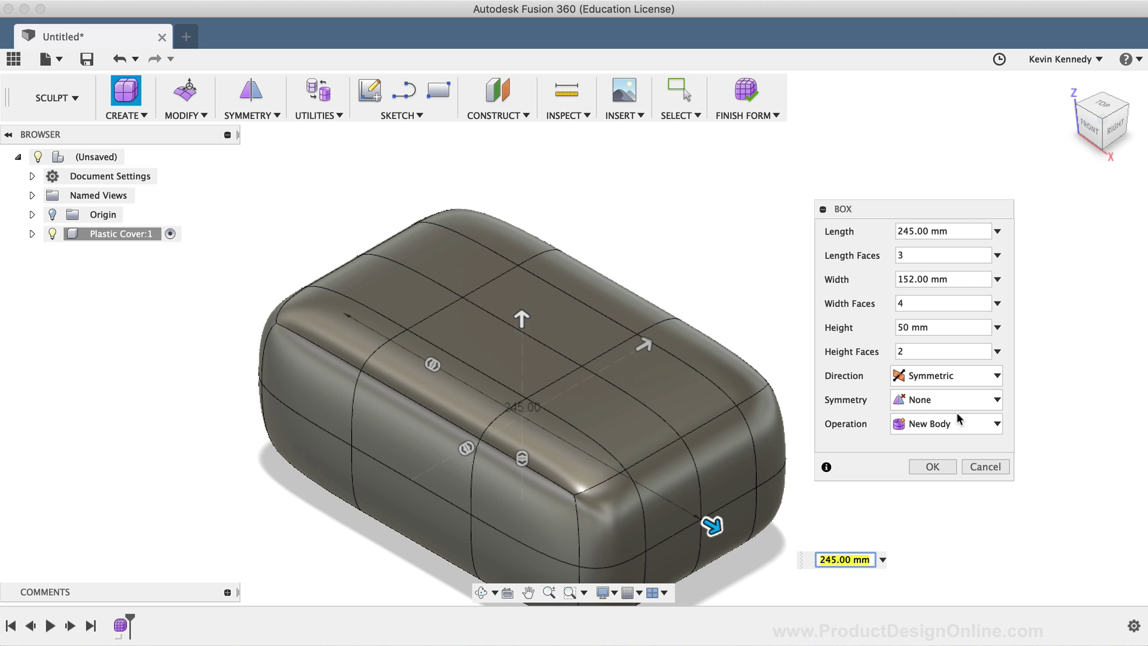
pyautogui.click(967, 374)
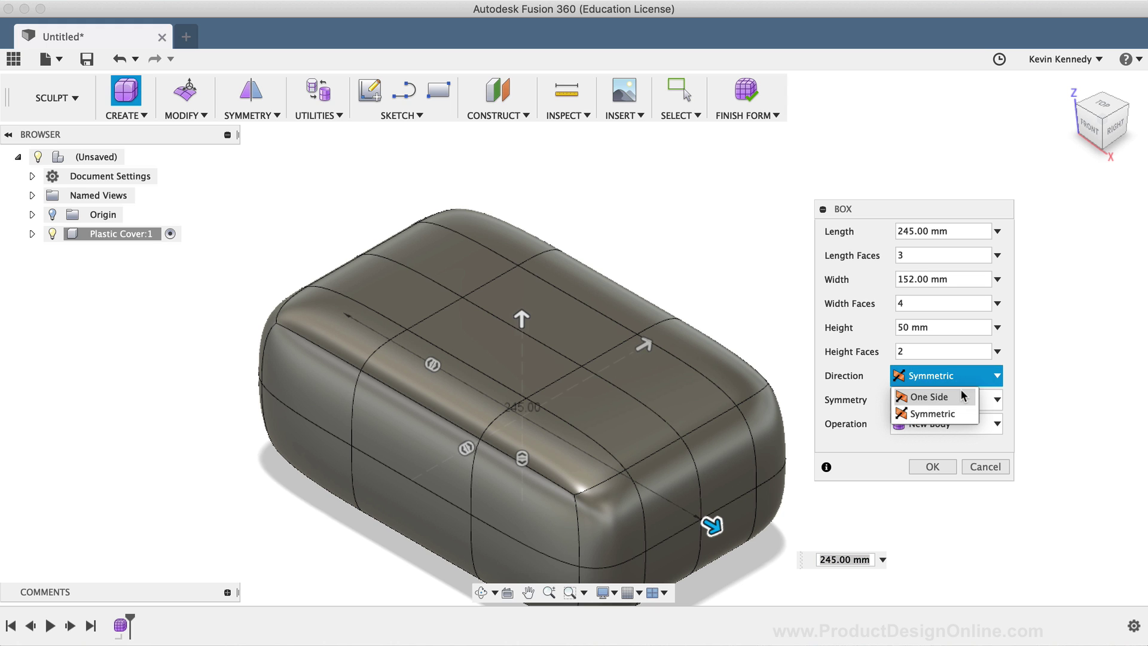
pyautogui.click(961, 390)
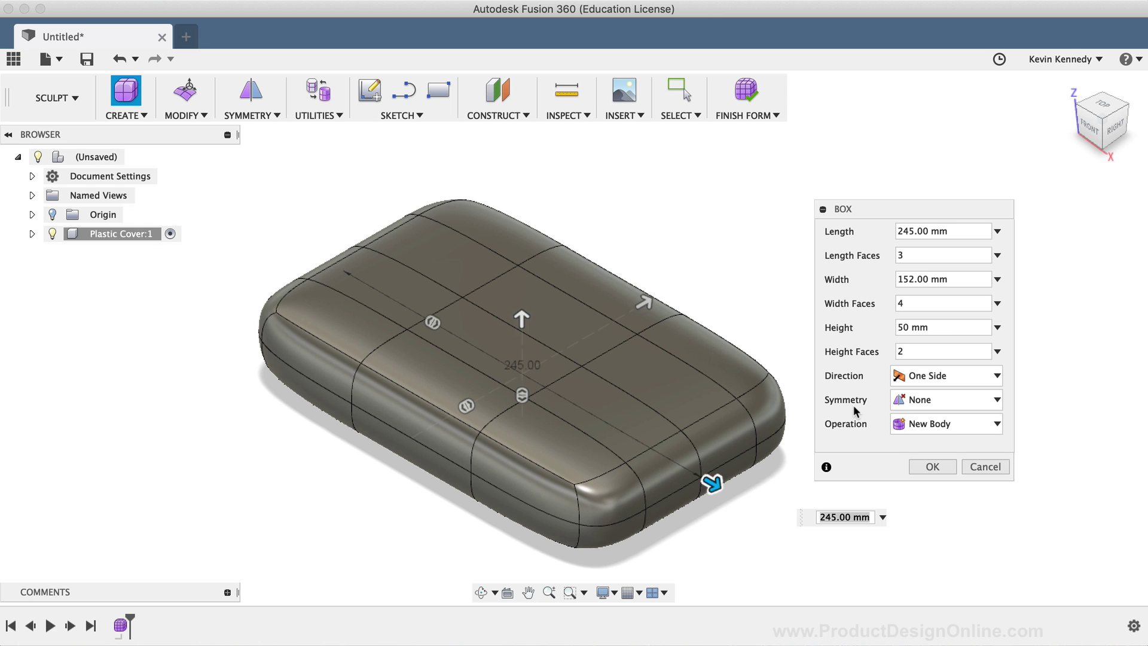
# Turn on Mirror symmetry across the box's width
pyautogui.click(951, 399)
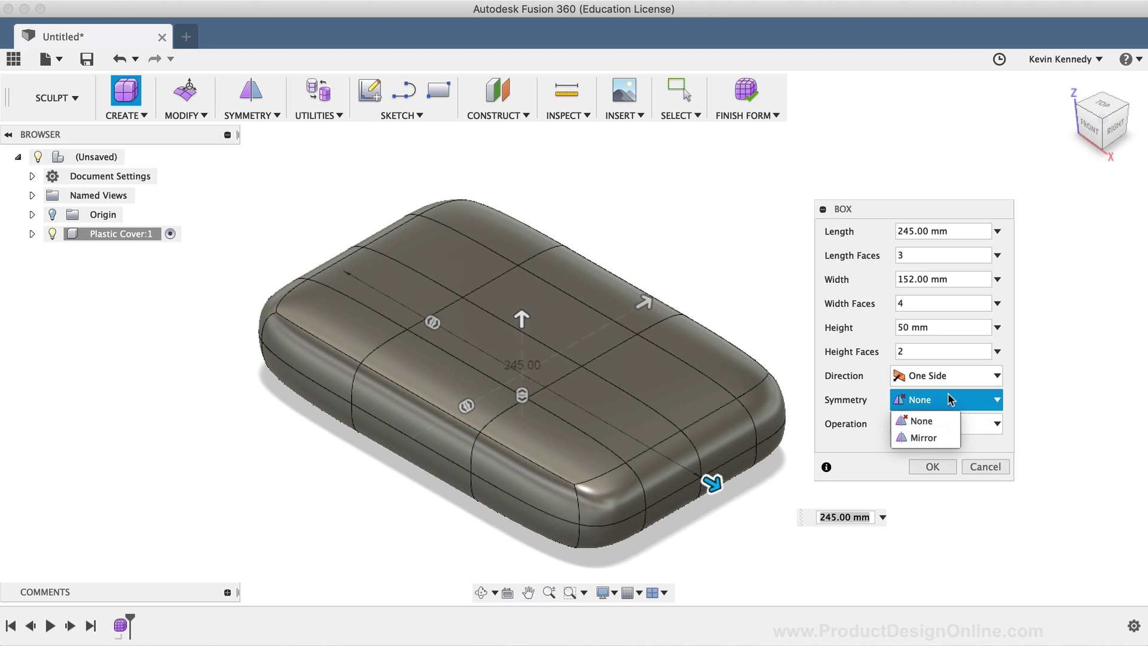
pyautogui.click(929, 434)
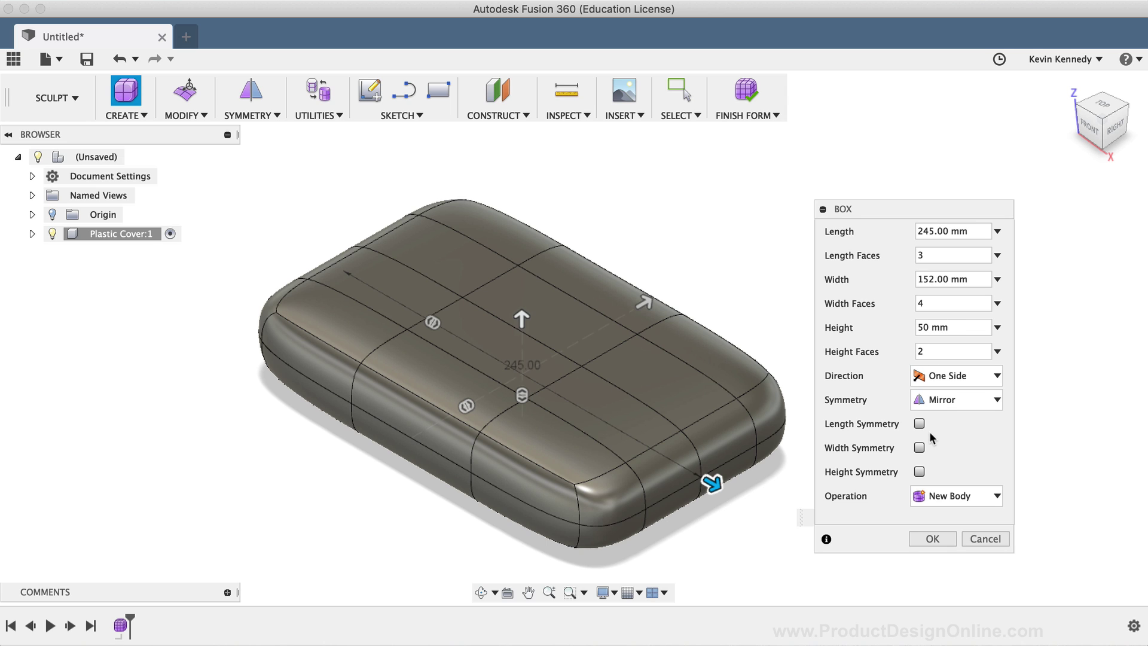
pyautogui.click(919, 448)
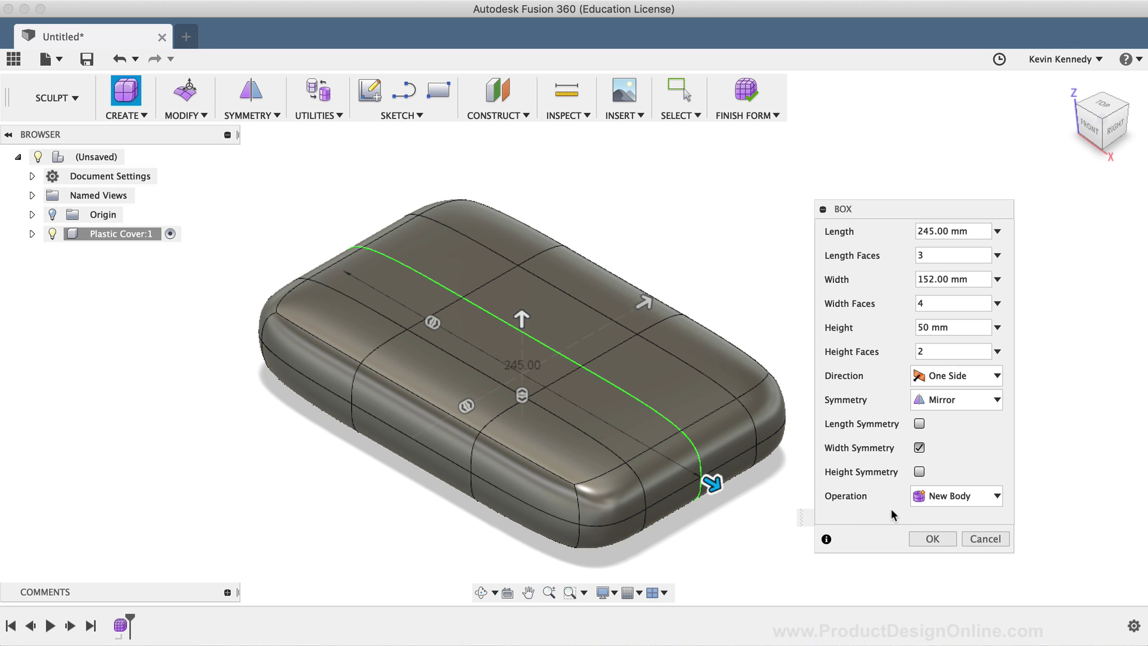
# Commit the box, then select several top faces to confirm their mirrored counterparts highlight
pyautogui.click(932, 539)
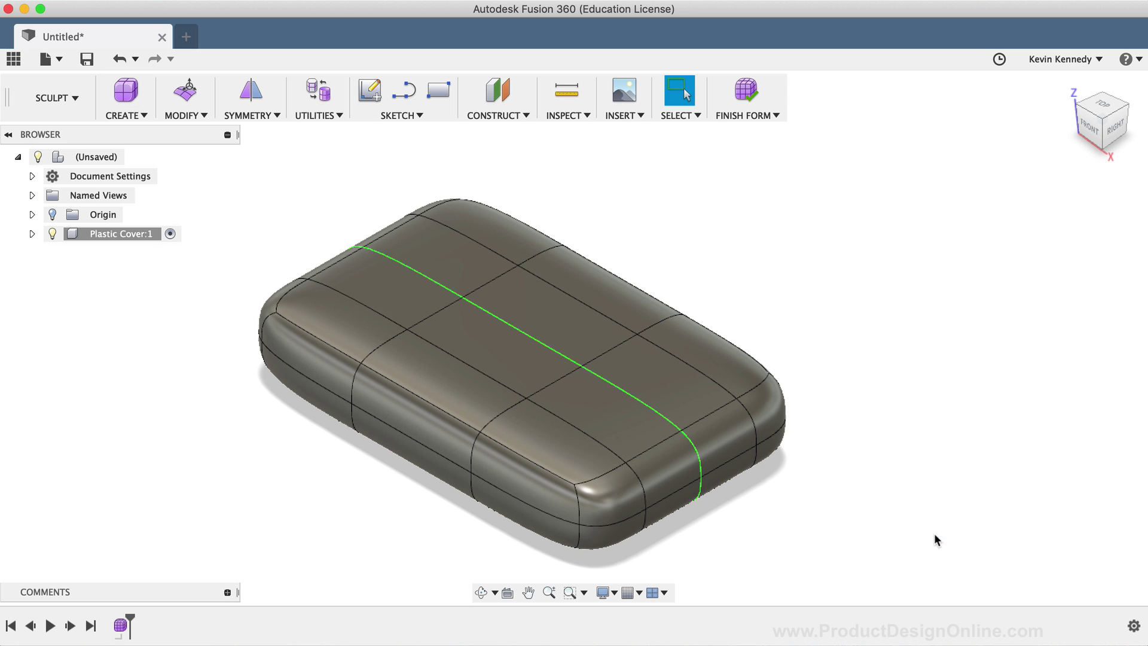
pyautogui.click(609, 389)
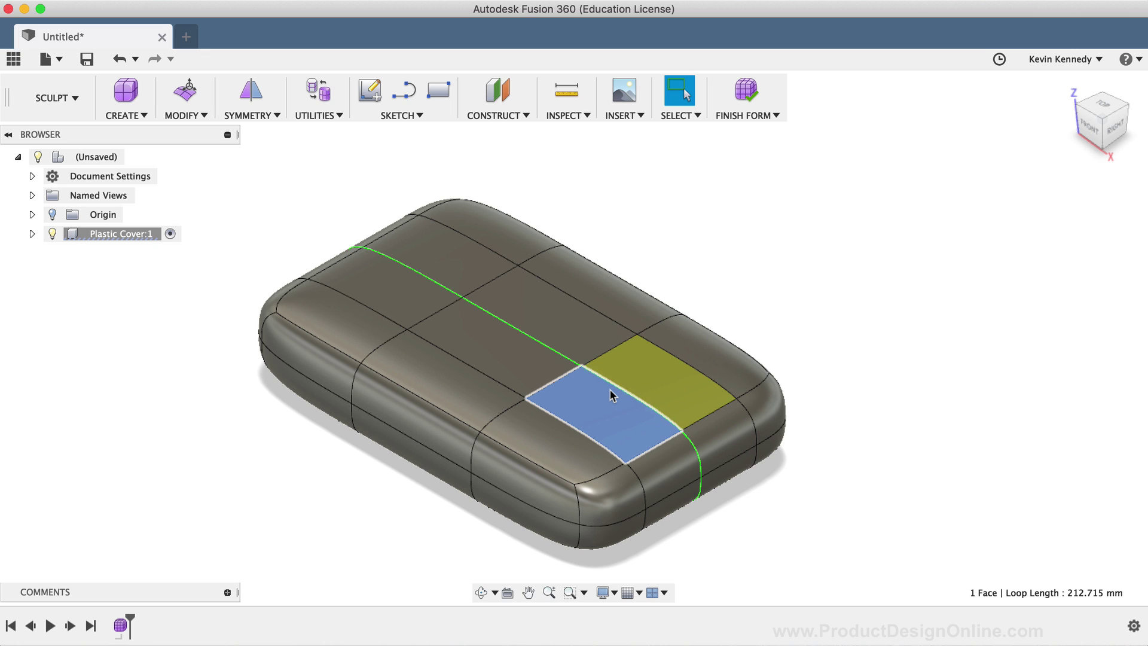
pyautogui.click(418, 382)
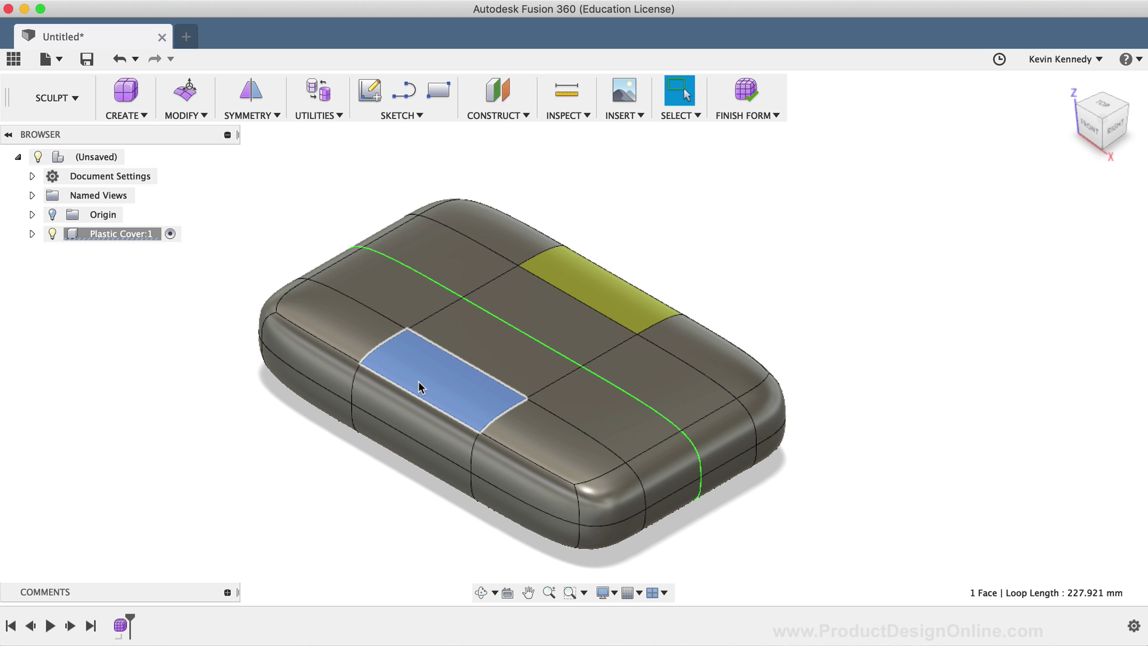
pyautogui.click(485, 358)
pyautogui.click(522, 426)
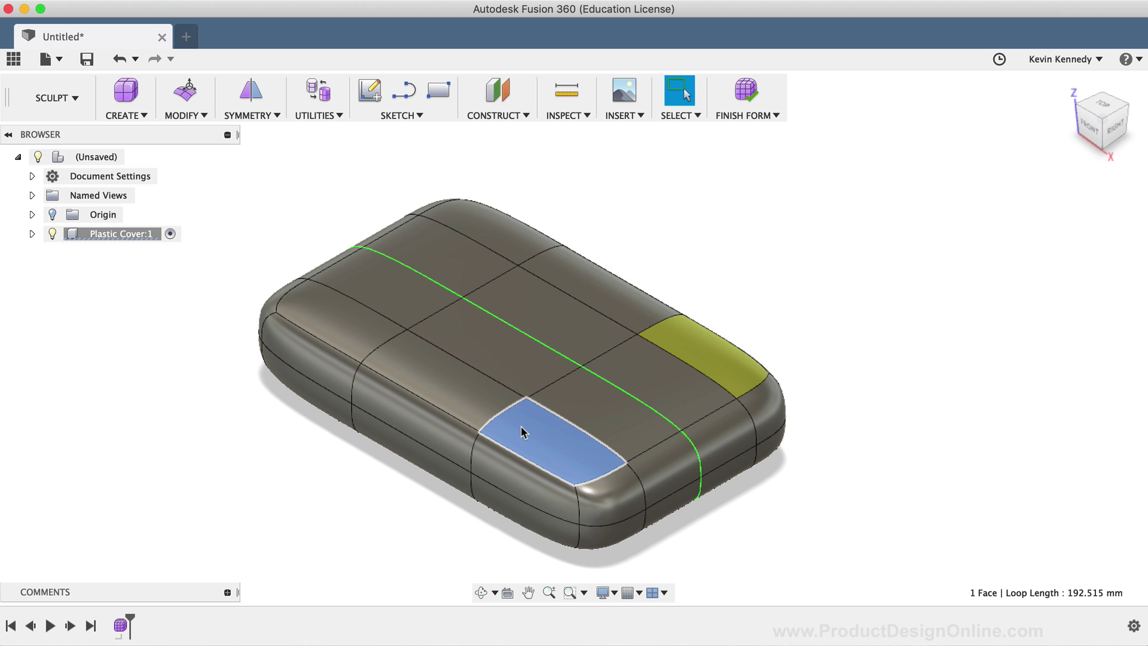
pyautogui.click(356, 325)
pyautogui.click(429, 376)
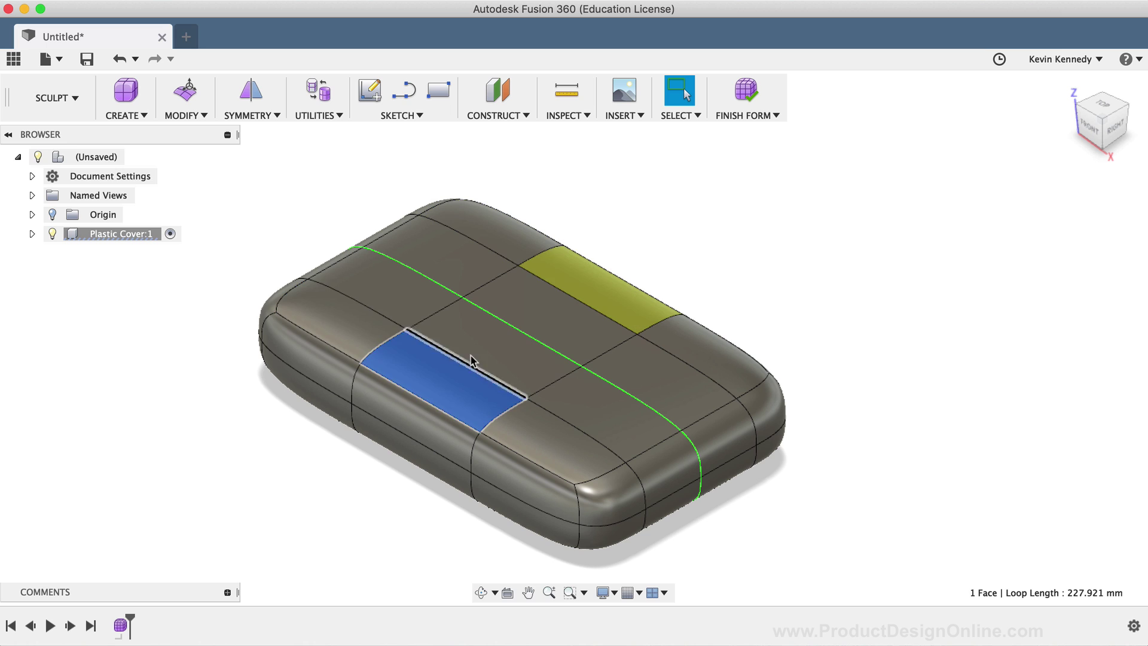
pyautogui.click(469, 348)
pyautogui.click(427, 361)
pyautogui.click(343, 318)
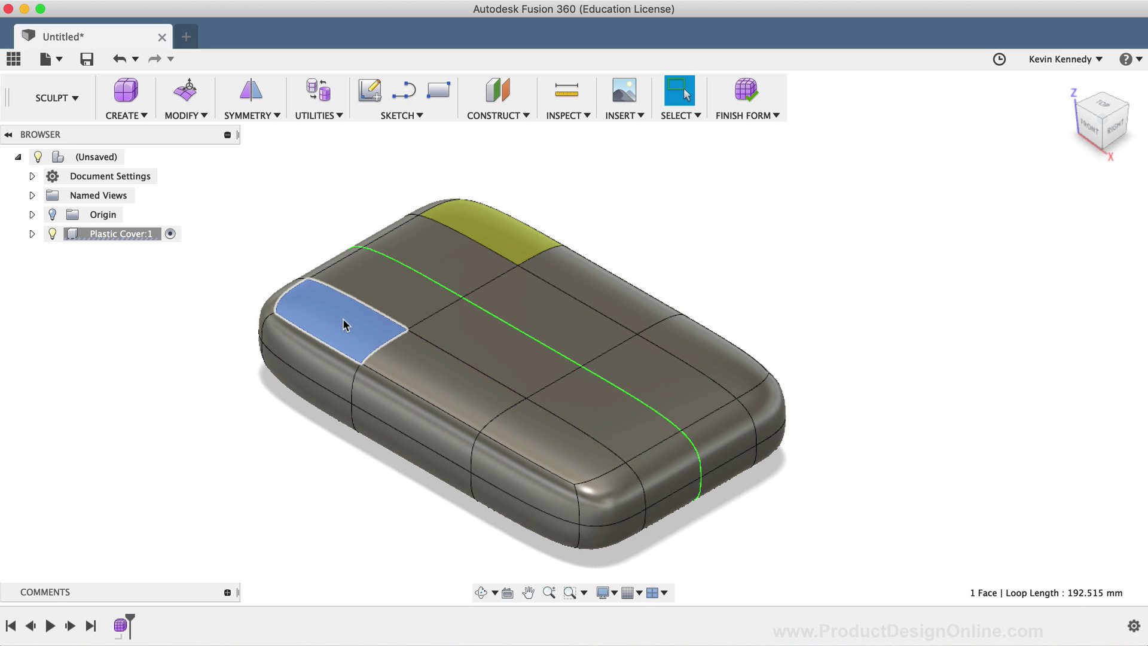
pyautogui.click(277, 439)
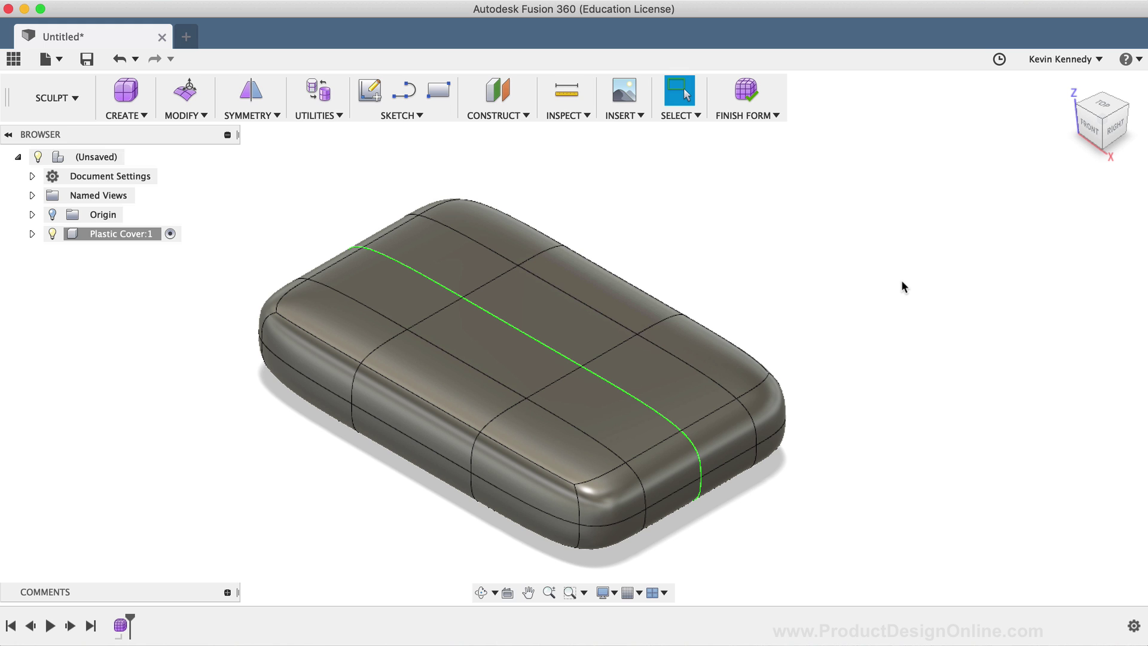
# View the box from below, select its six bottom faces and delete them
pyautogui.click(1105, 149)
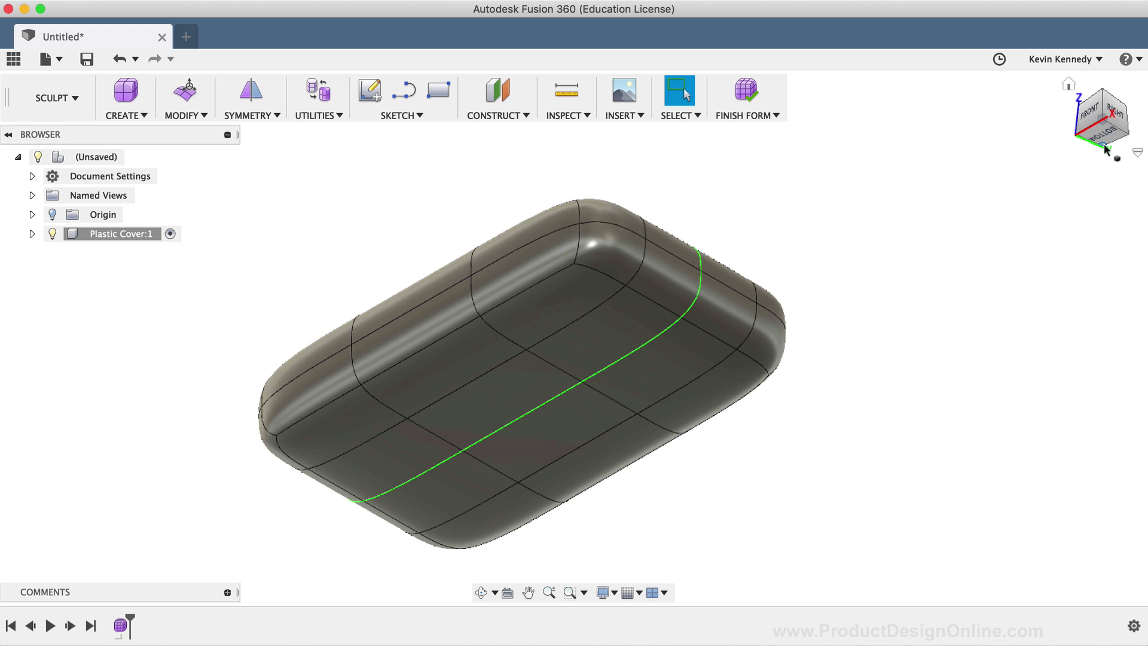
pyautogui.click(640, 302)
pyautogui.keyDown('shift'); pyautogui.click(565, 303); pyautogui.keyUp('shift')
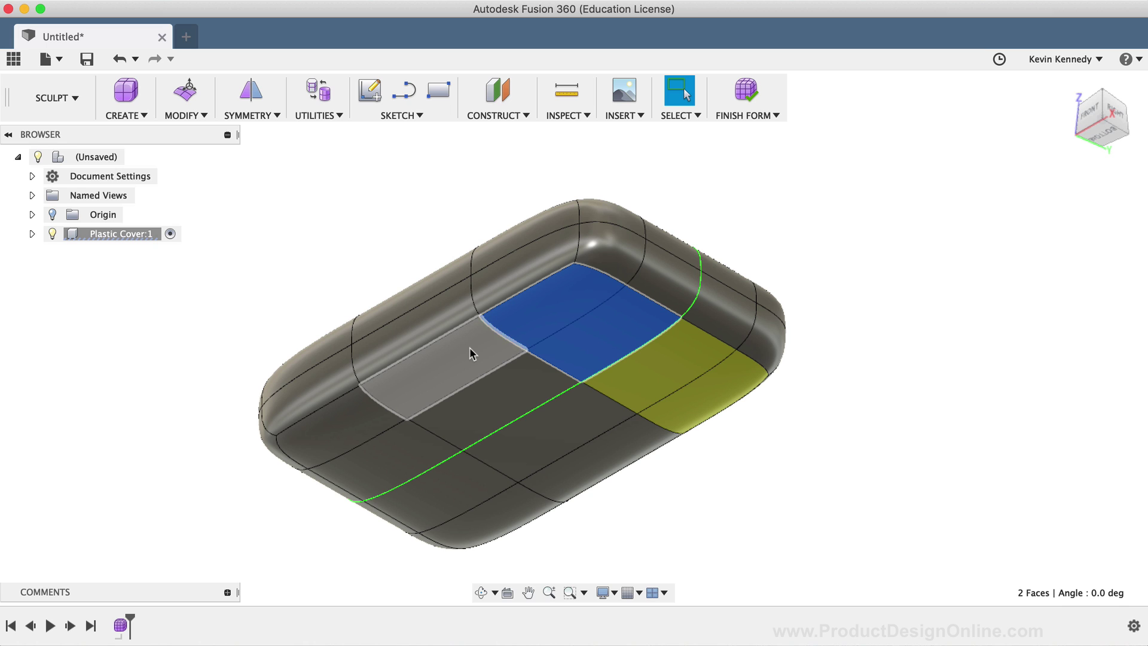
pyautogui.keyDown('shift'); pyautogui.click(469, 347); pyautogui.keyUp('shift')
pyautogui.keyDown('shift'); pyautogui.click(512, 375); pyautogui.keyUp('shift')
pyautogui.keyDown('shift'); pyautogui.click(411, 436); pyautogui.keyUp('shift')
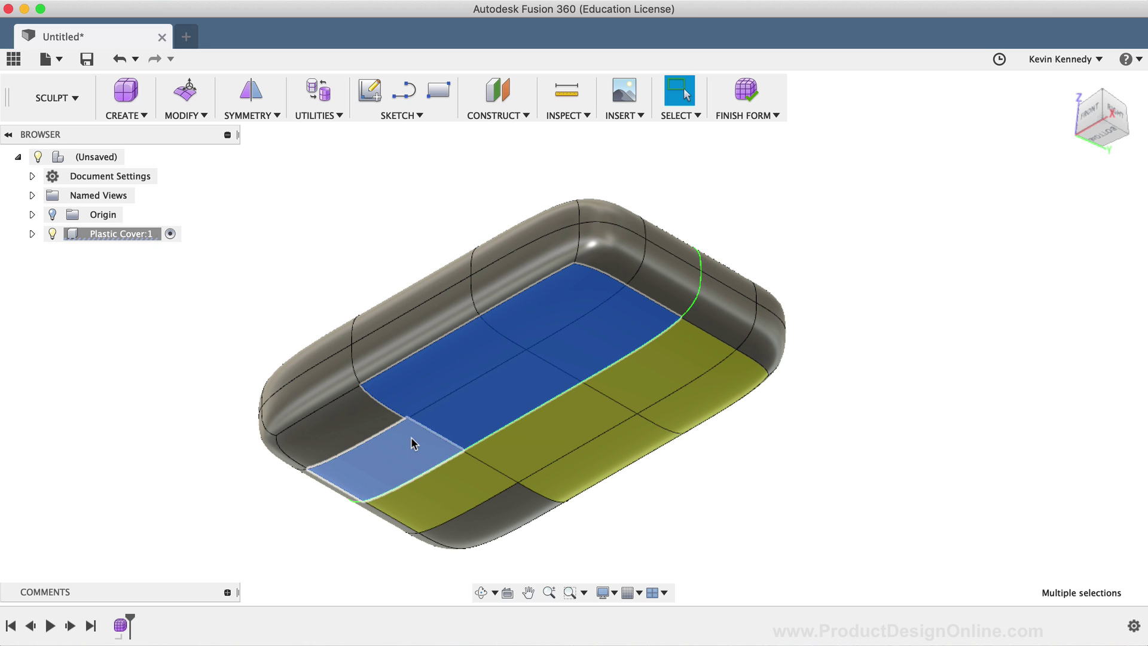
pyautogui.keyDown('shift'); pyautogui.click(375, 421); pyautogui.keyUp('shift')
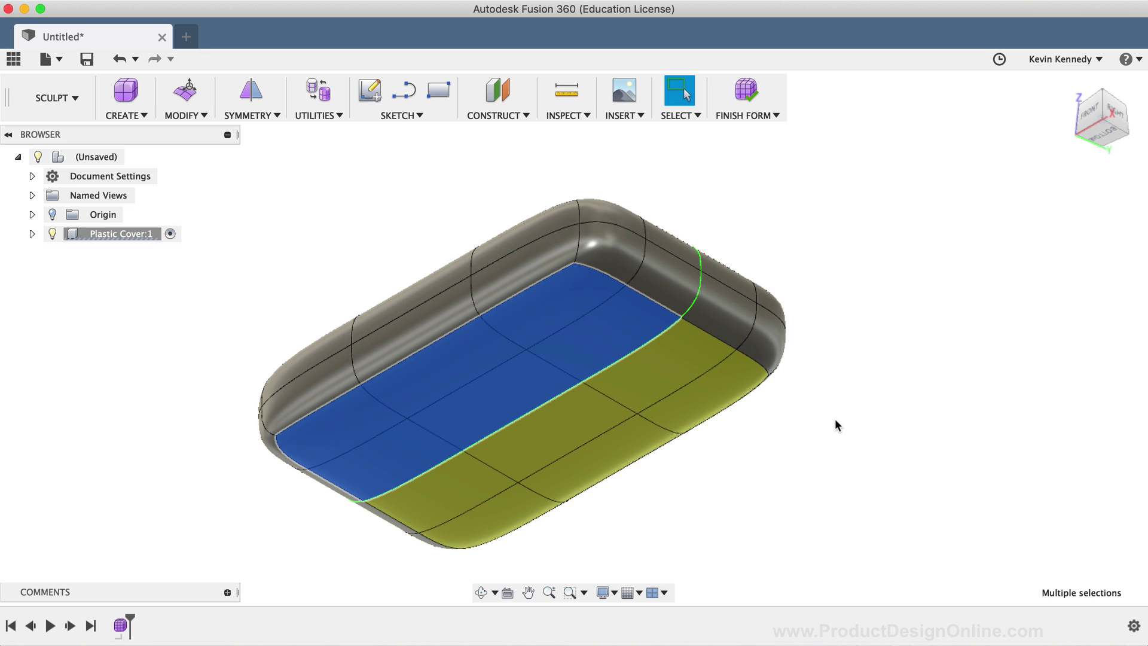
pyautogui.press('Delete')
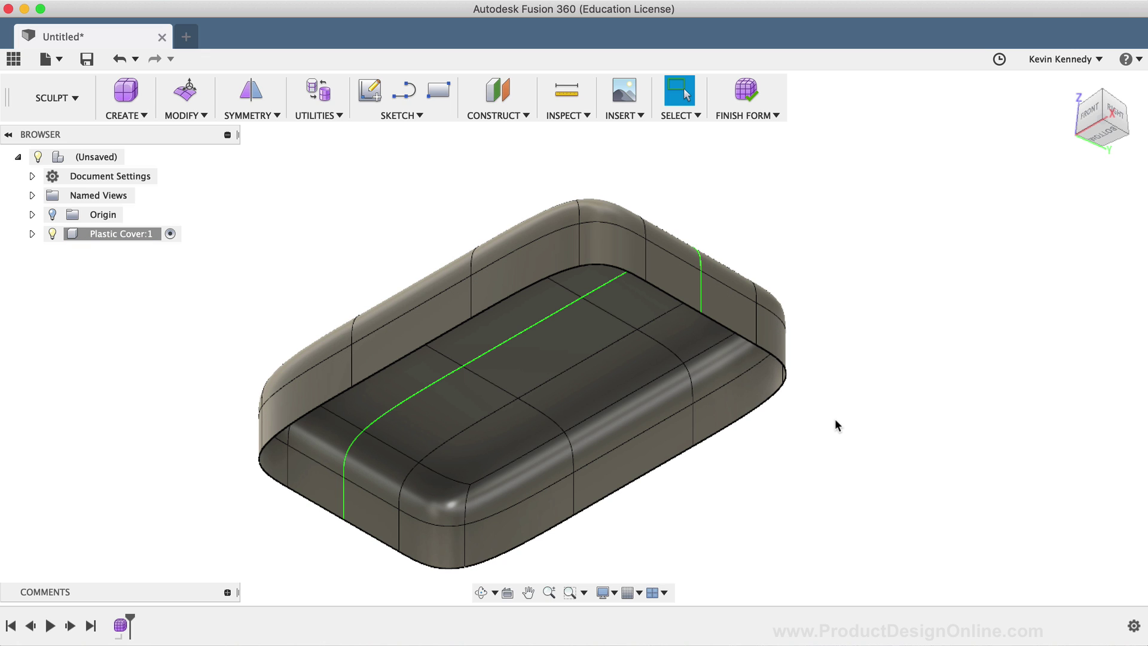
# Finish the form and expand Plastic Cover:1 > Bodies to inspect Body1
pyautogui.click(742, 87)
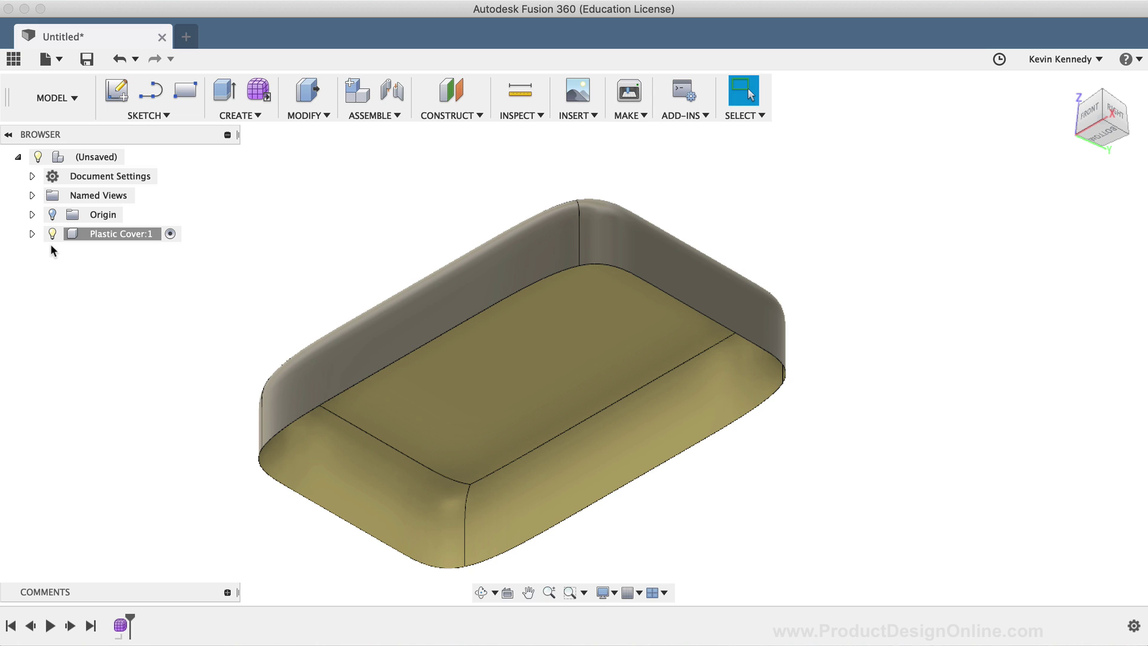
pyautogui.click(32, 235)
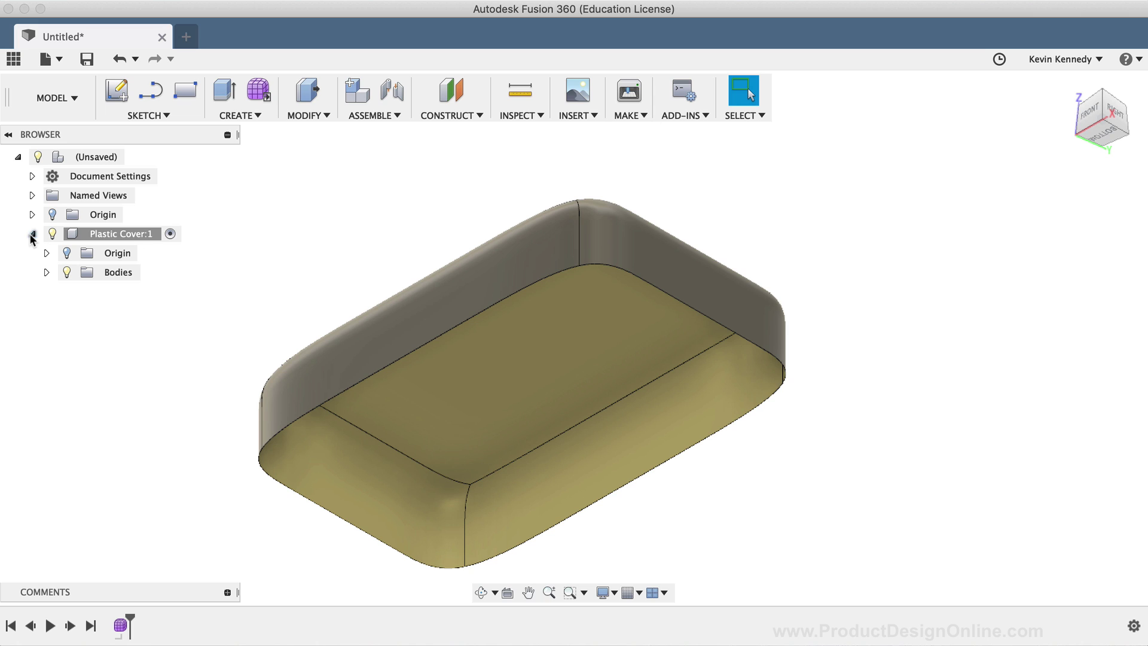
pyautogui.click(47, 272)
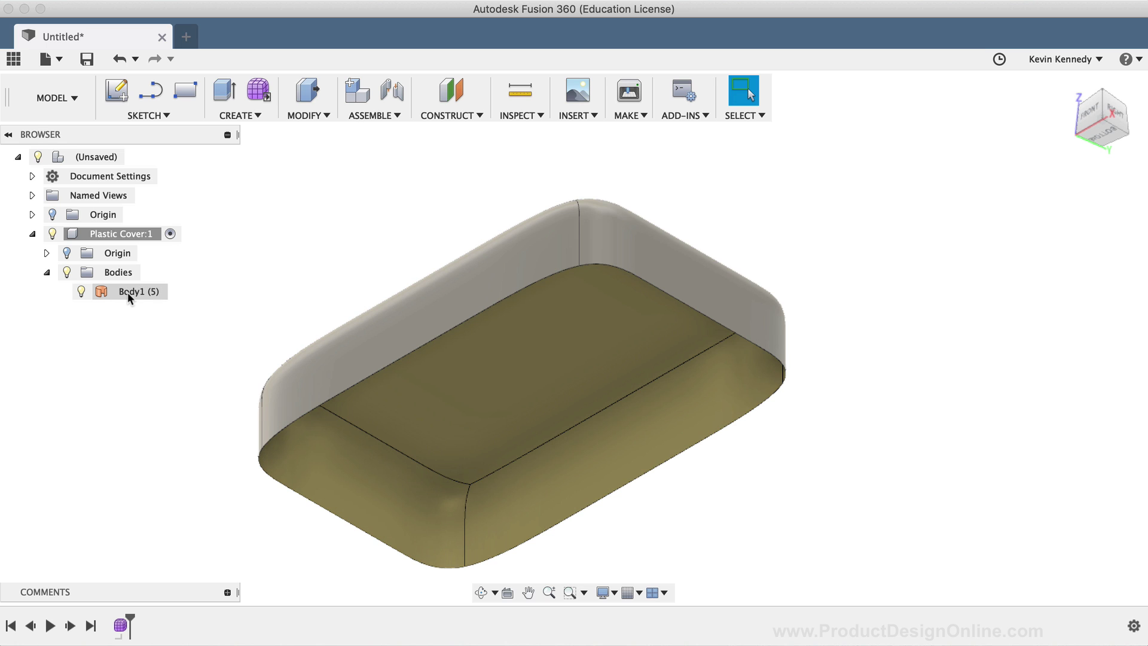
pyautogui.click(109, 293)
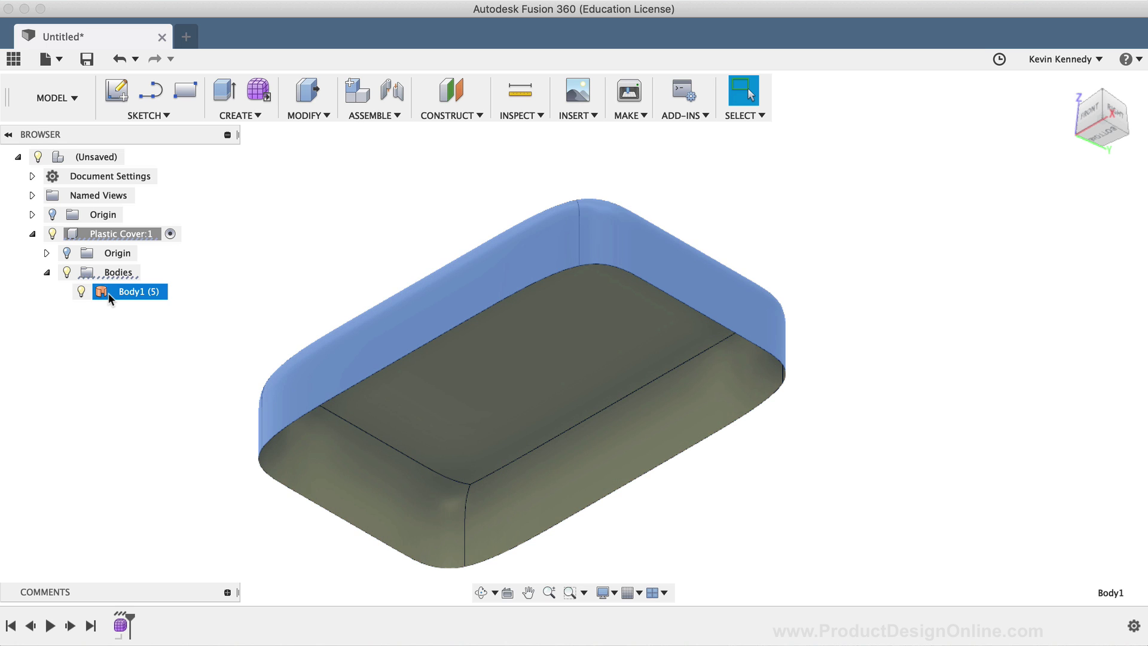
pyautogui.click(192, 364)
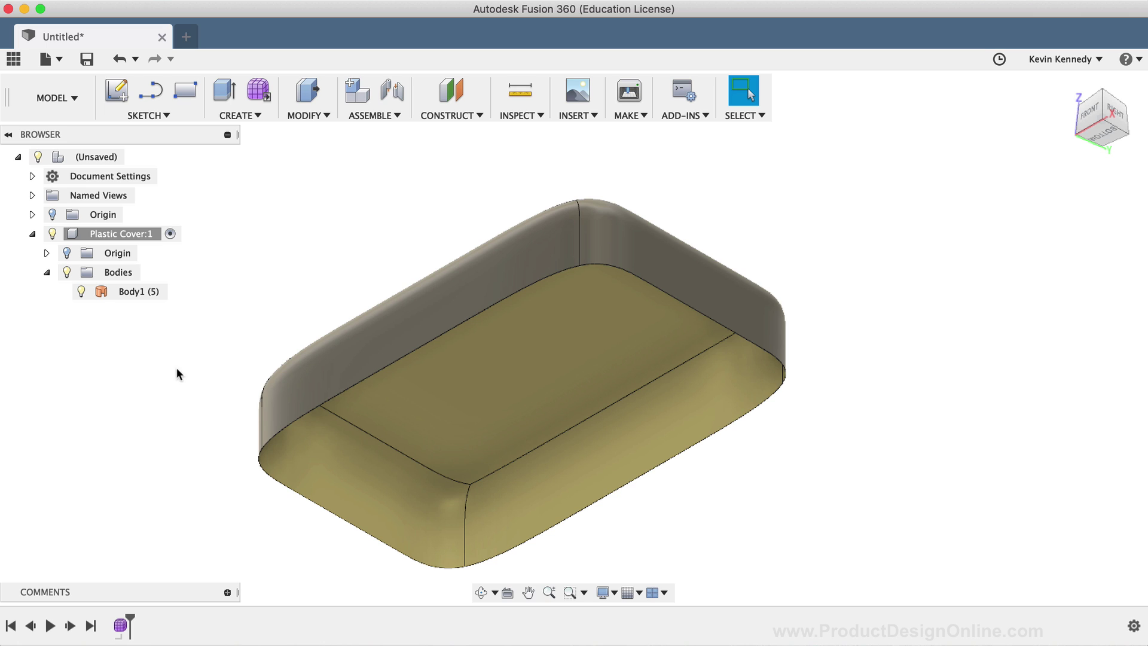
# Reopen the Form feature from the timeline and select the lower edges along the long front side
pyautogui.doubleClick(120, 625)
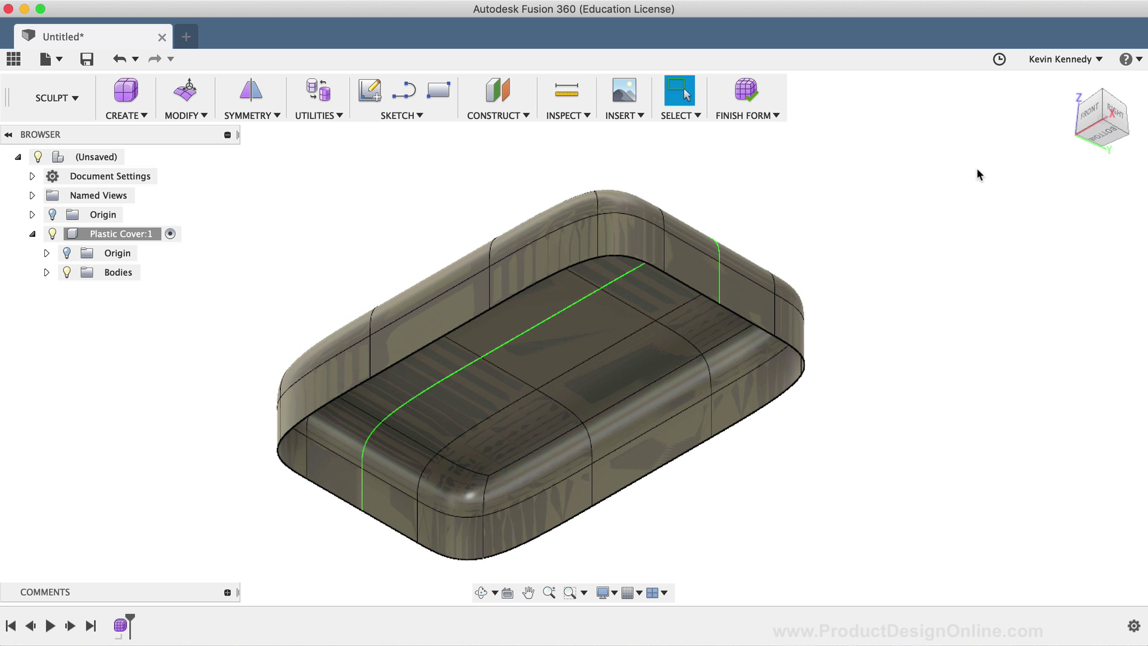
pyautogui.click(1102, 96)
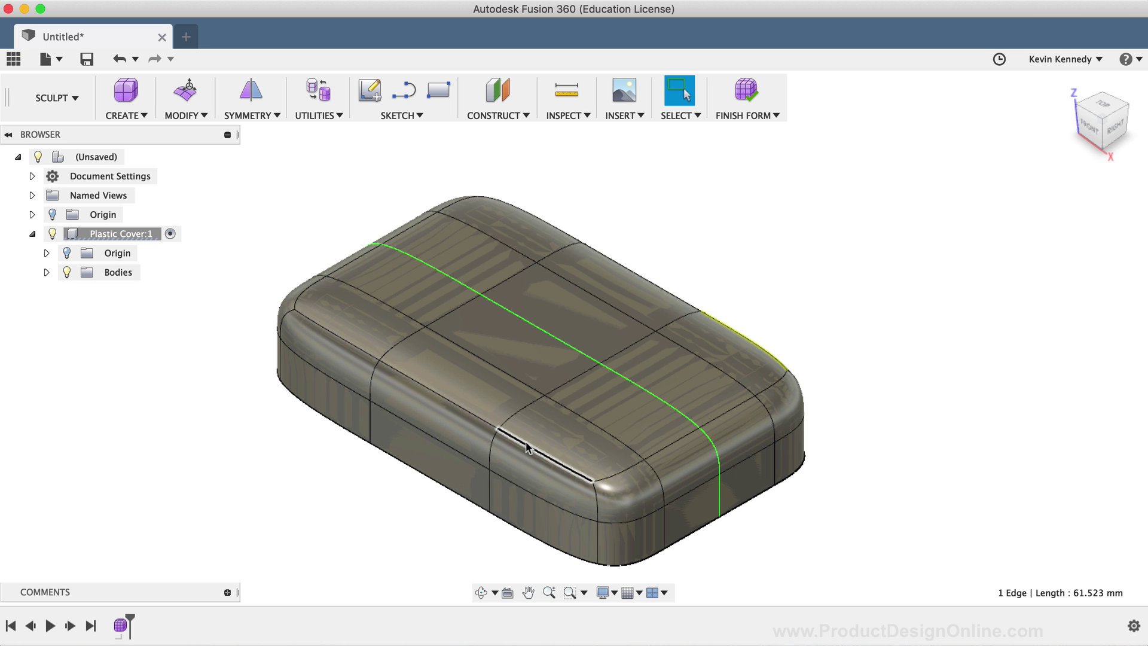
pyautogui.keyDown('shift'); pyautogui.click(453, 405); pyautogui.keyUp('shift')
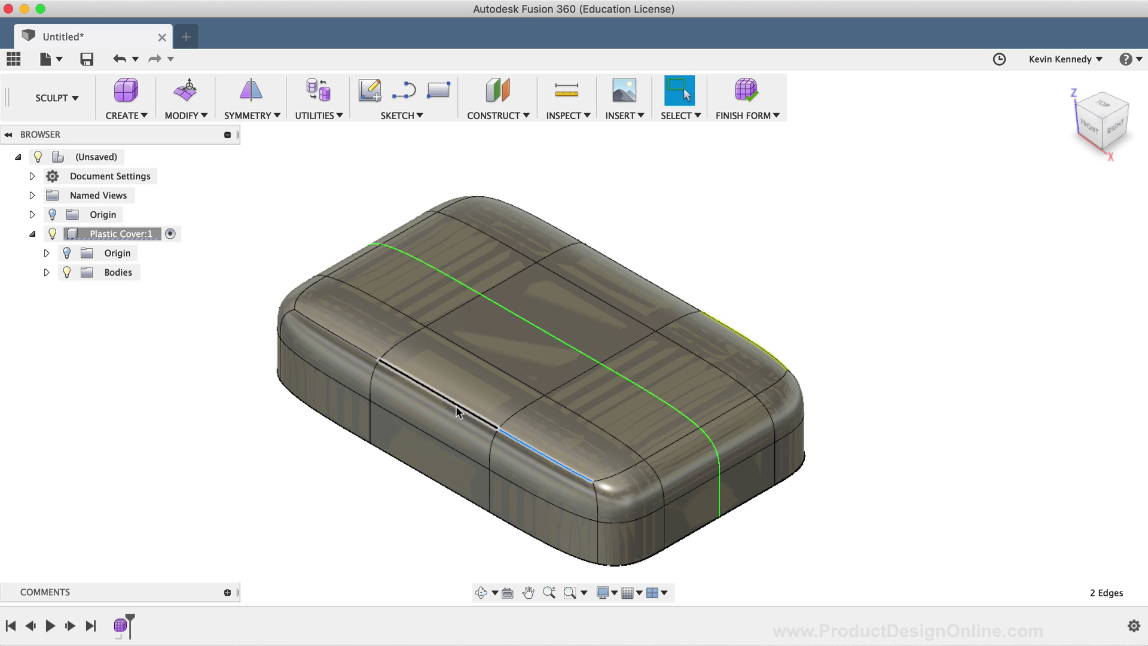
pyautogui.keyDown('shift'); pyautogui.click(344, 339); pyautogui.keyUp('shift')
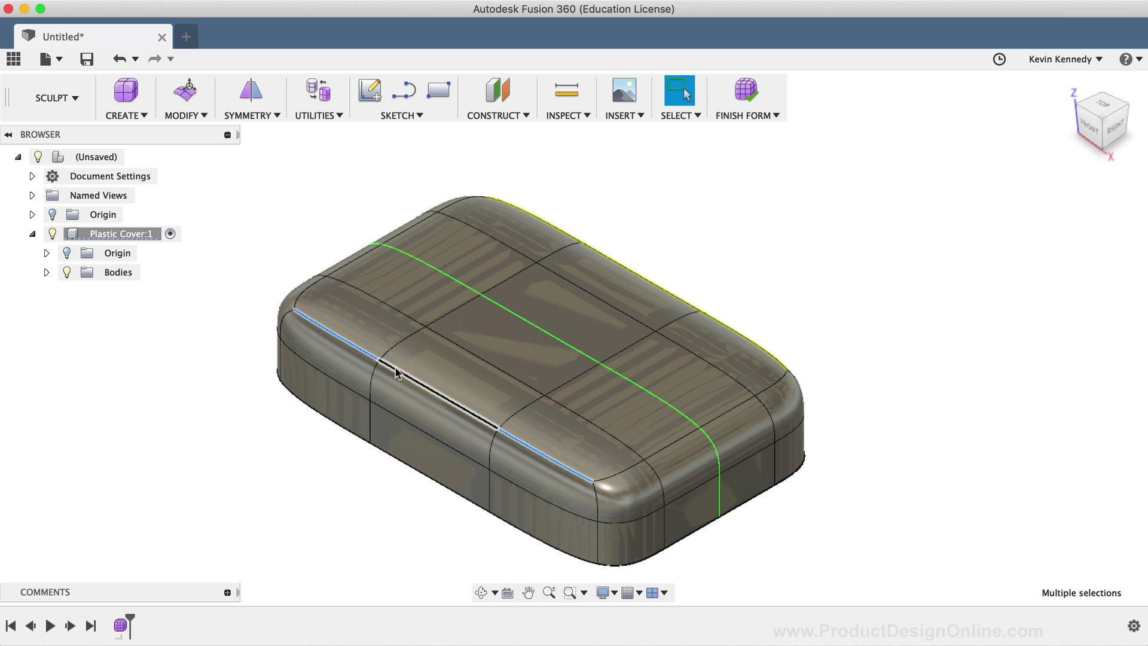
pyautogui.rightClick(396, 374)
# Rotate the three selected top edges of the cover to -170.0 deg in Edit Form, viewed from the right
pyautogui.click(441, 350)
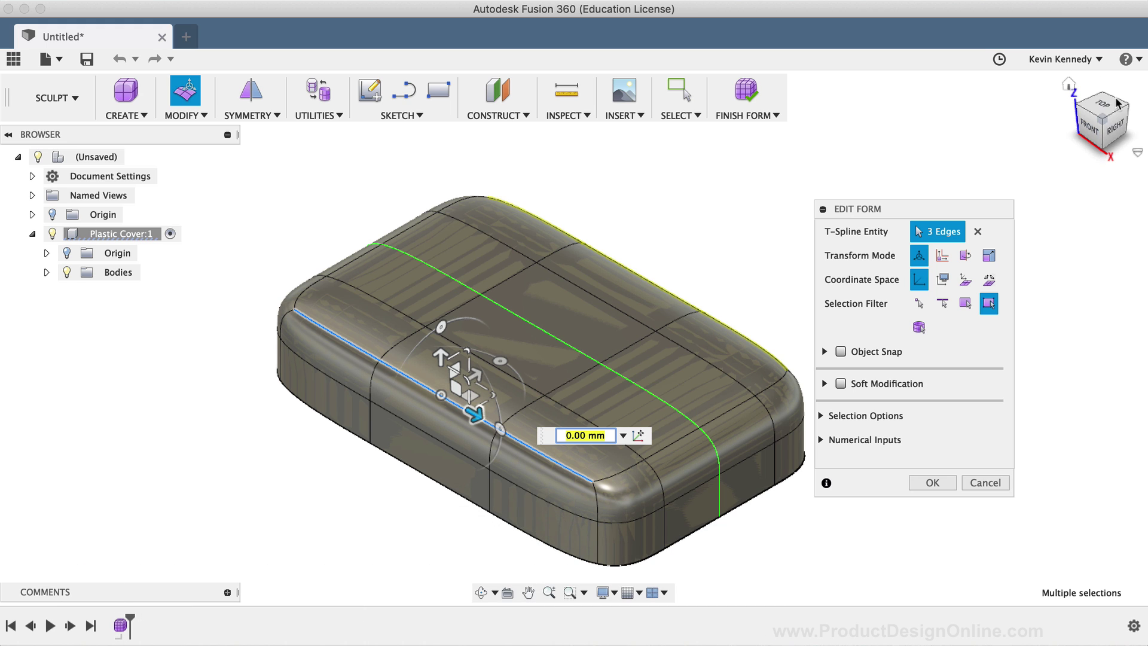
pyautogui.click(1116, 127)
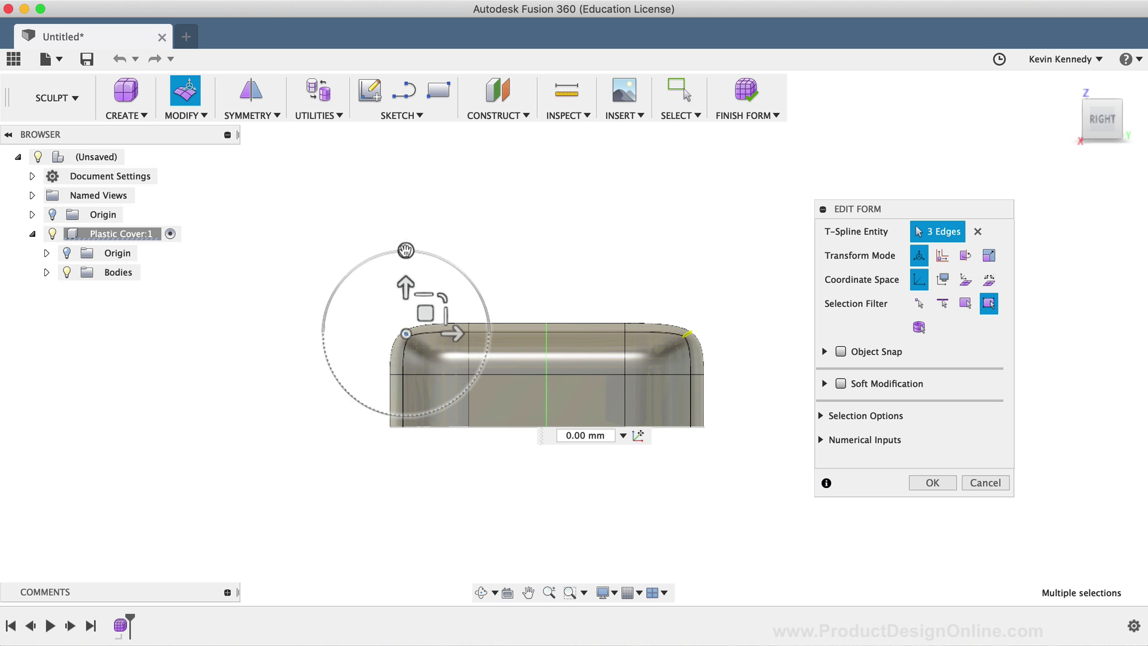
pyautogui.click(406, 251)
pyautogui.moveTo(406, 252); pyautogui.dragTo(413, 372)
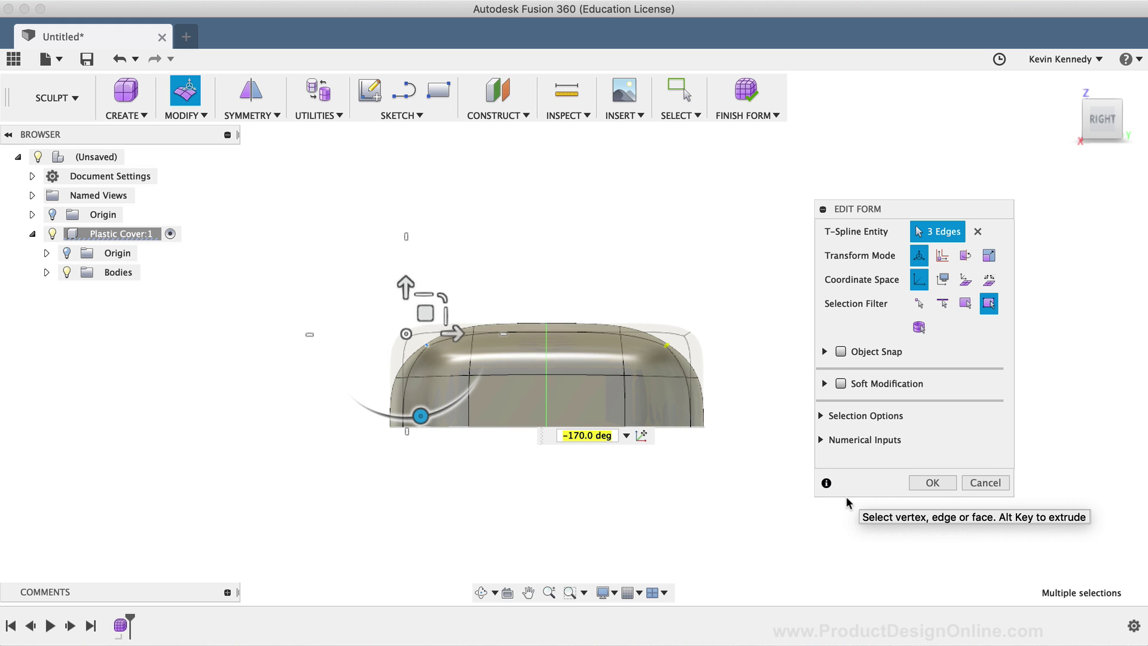
# Commit the -170 deg edge rotation and return to the cleared isometric home view
pyautogui.click(918, 483)
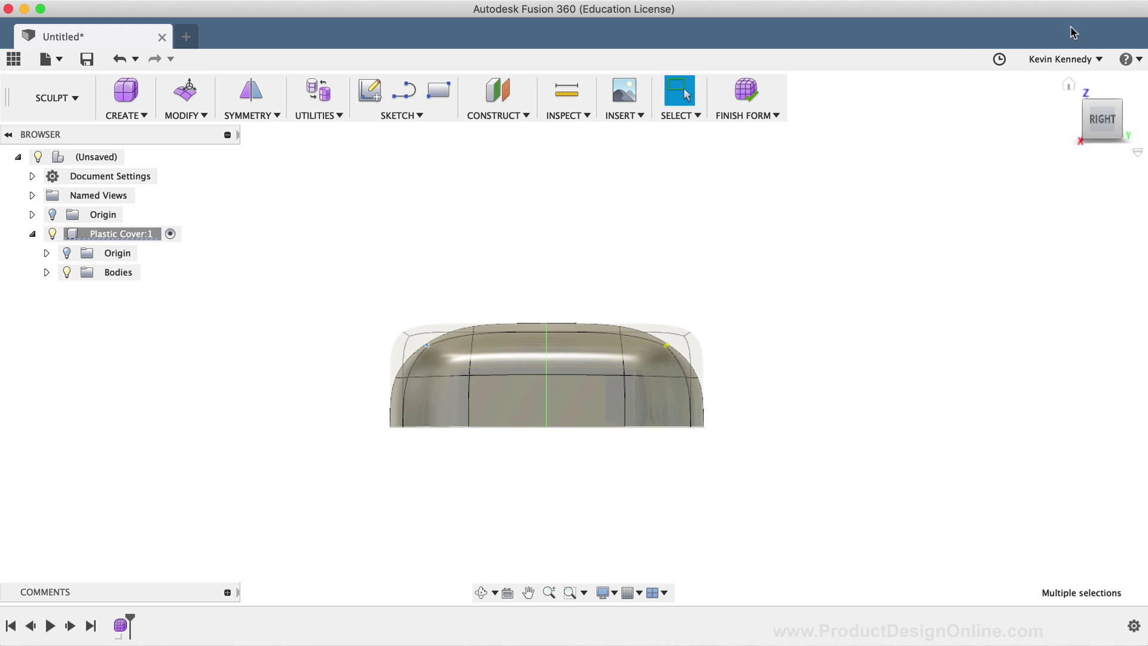
pyautogui.click(1070, 87)
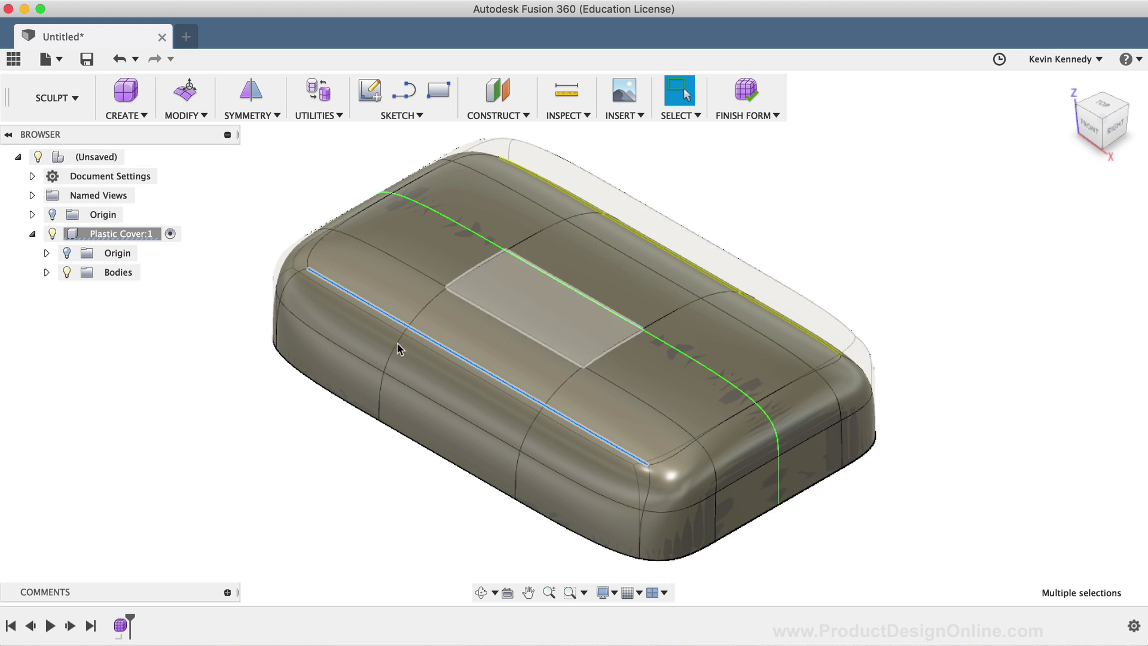
pyautogui.click(213, 438)
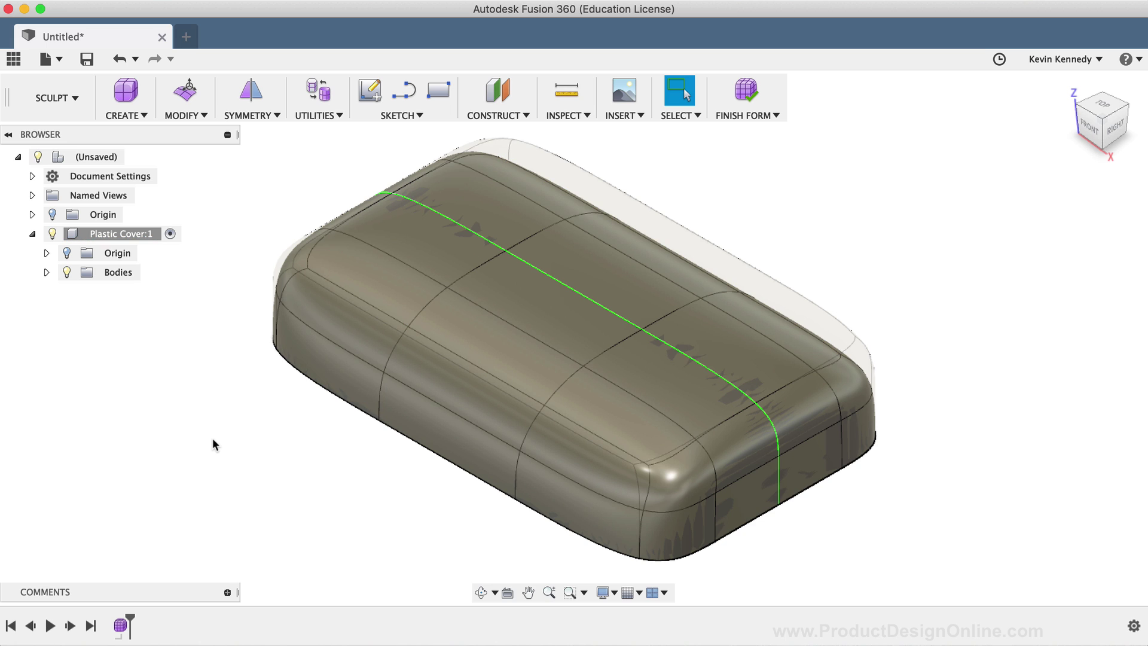
# Copy Body1 and paste it as Body2, offset 210 mm along Y
pyautogui.click(46, 273)
pyautogui.click(118, 289)
pyautogui.rightClick(119, 290)
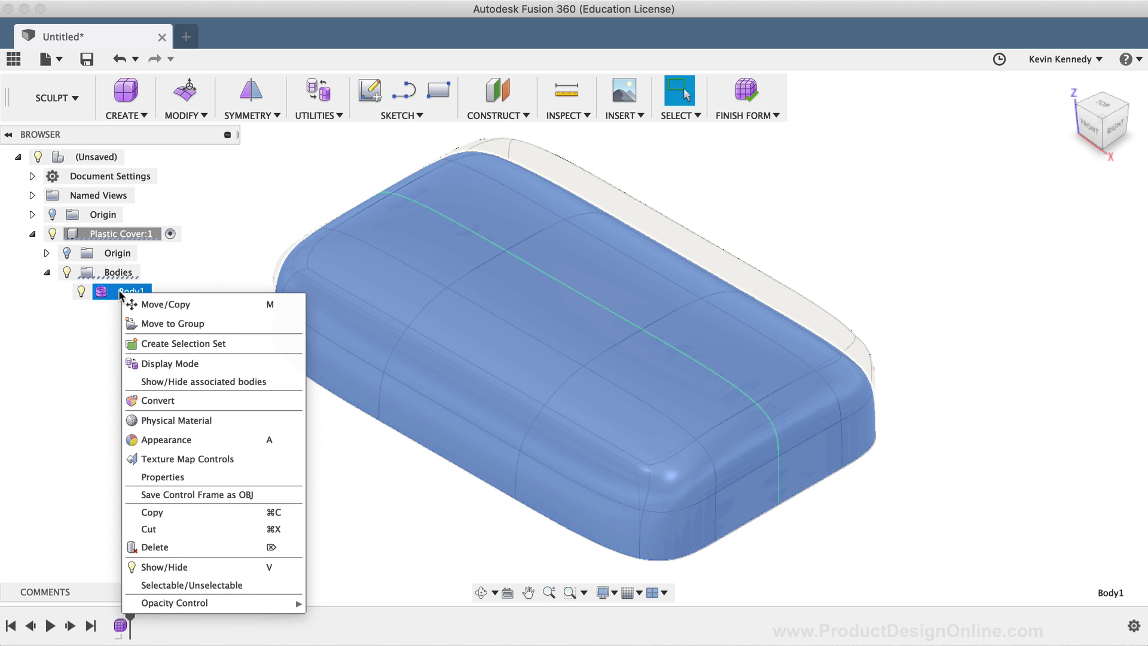
pyautogui.click(199, 513)
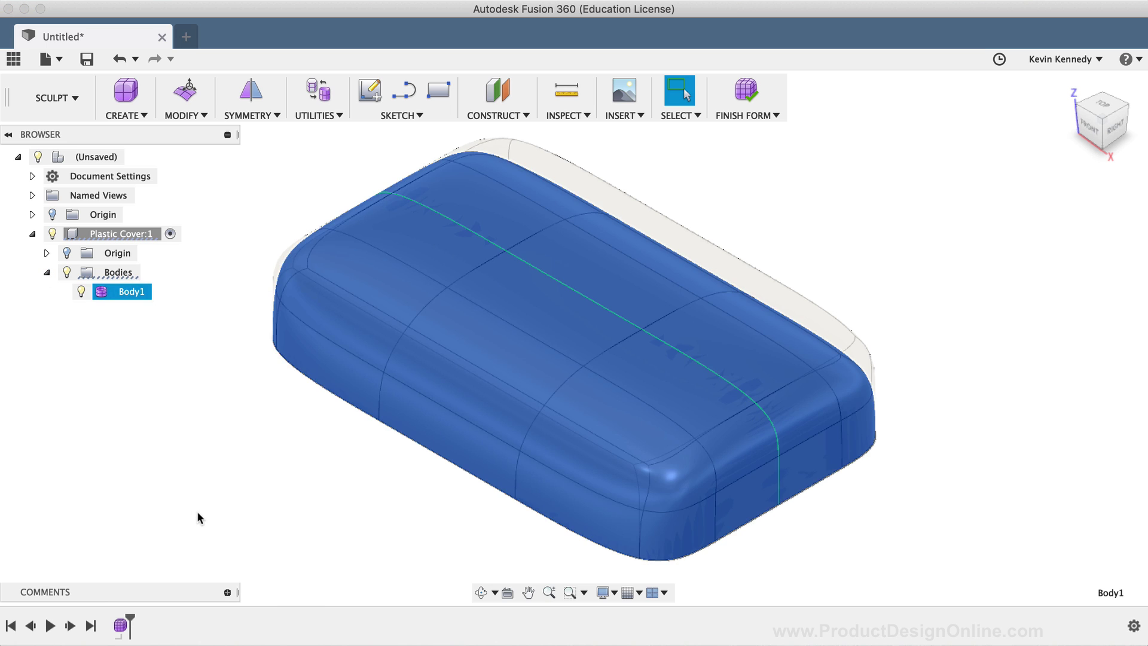
pyautogui.click(795, 246)
pyautogui.rightClick(794, 247)
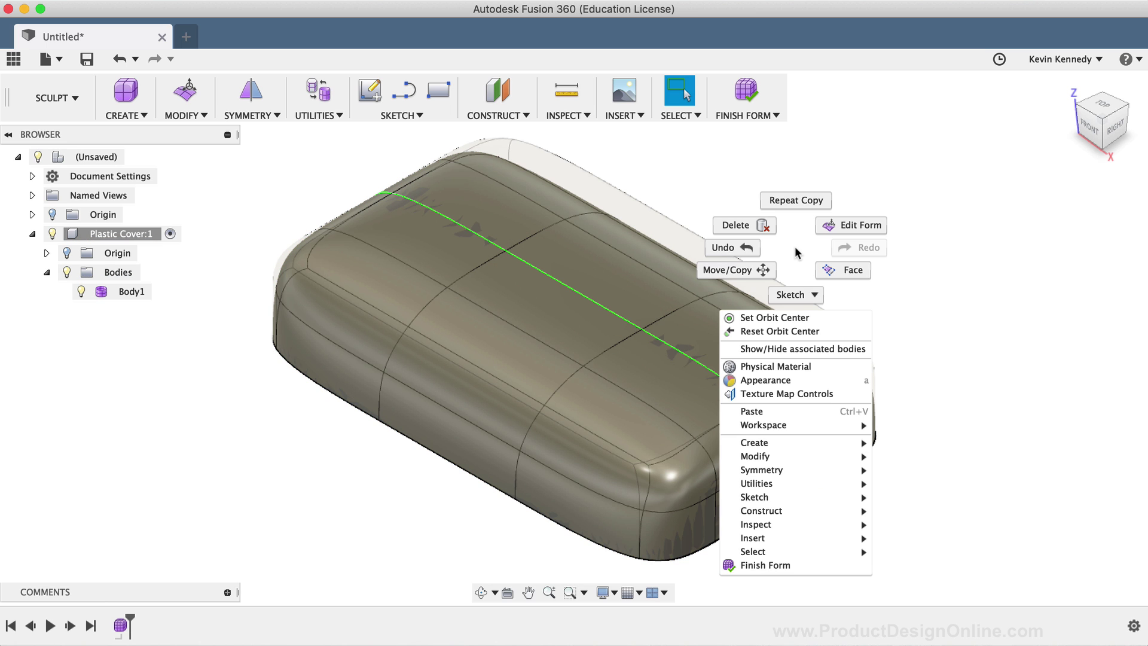
pyautogui.click(788, 412)
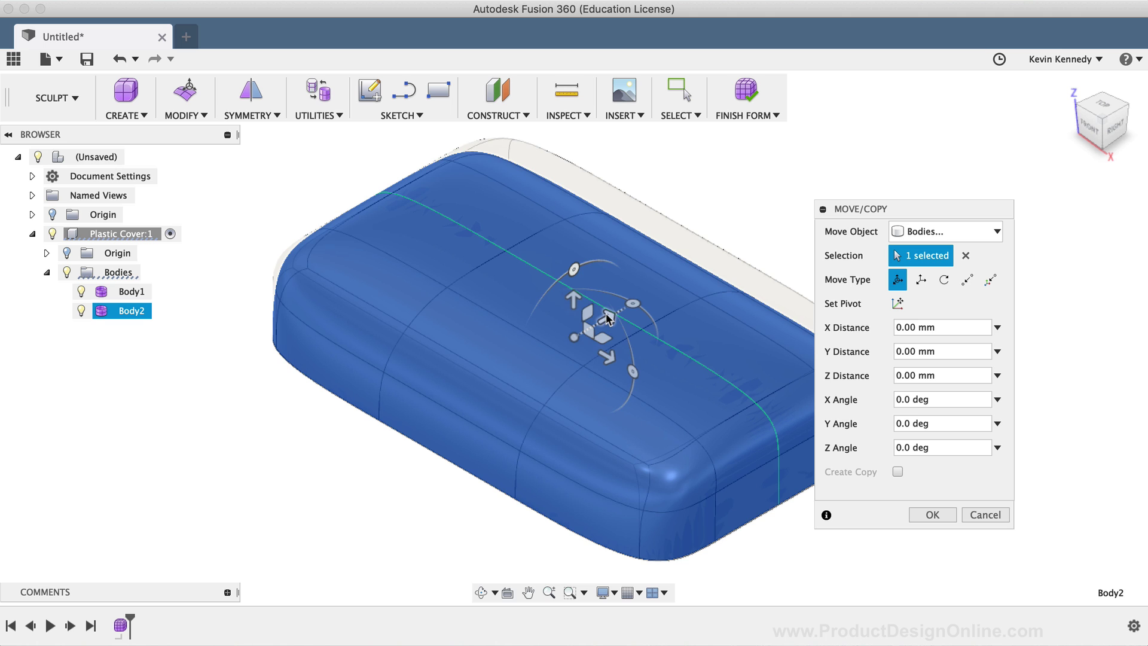
pyautogui.moveTo(606, 315); pyautogui.dragTo(924, 75)
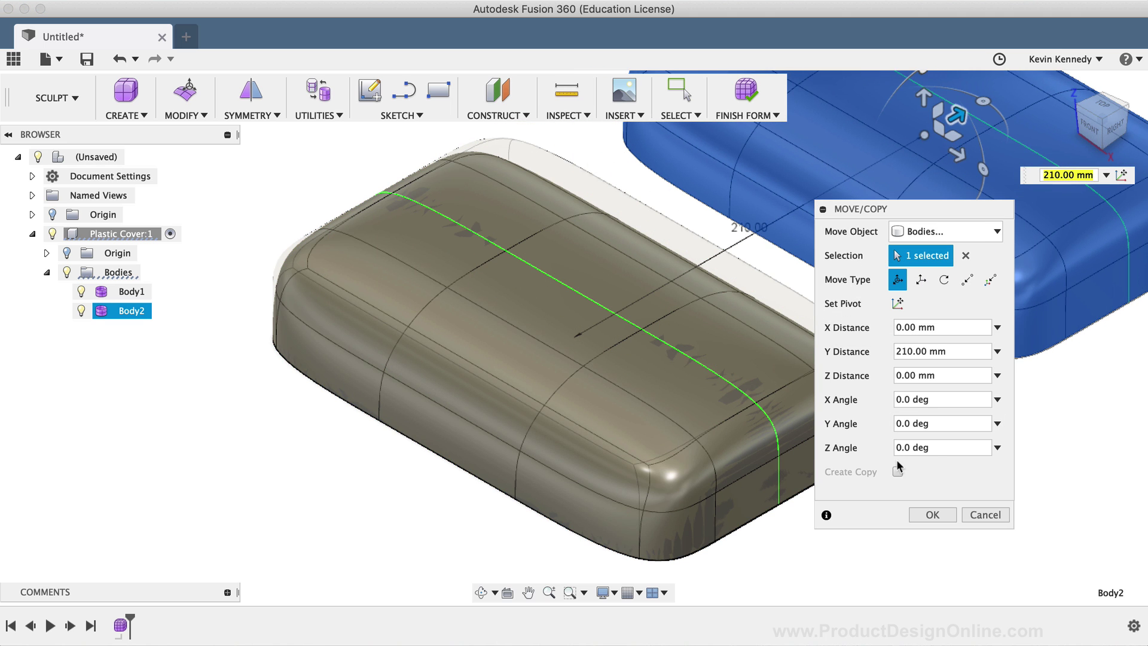
pyautogui.click(933, 515)
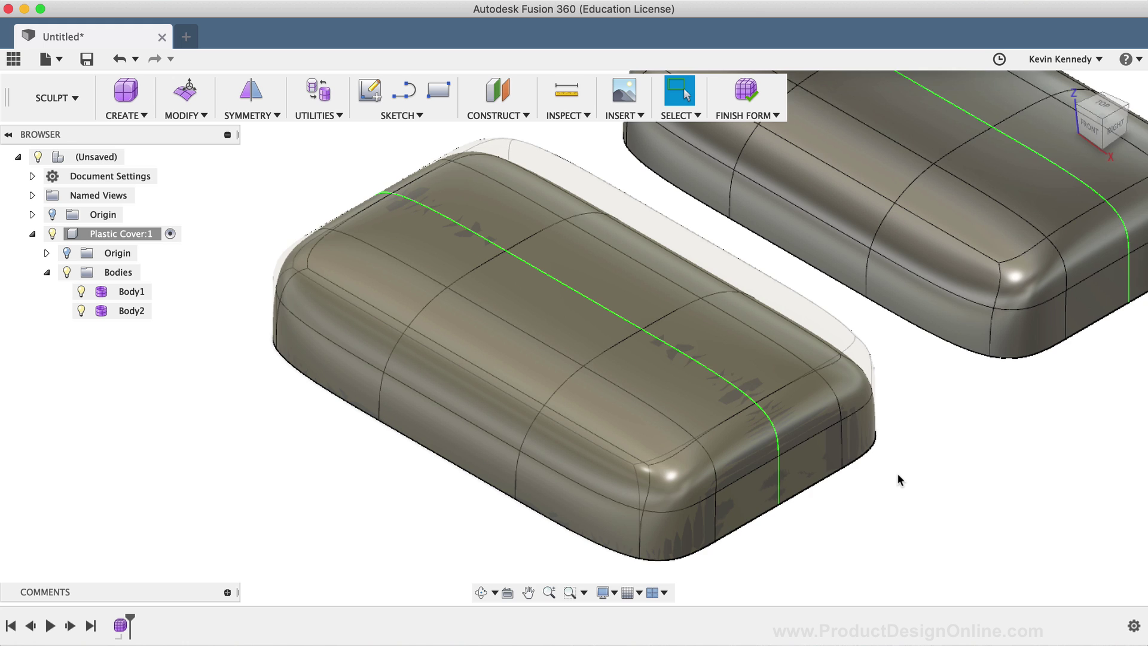
# Select the lower and opposite corner edges on the original cover, Body1
pyautogui.press('f')
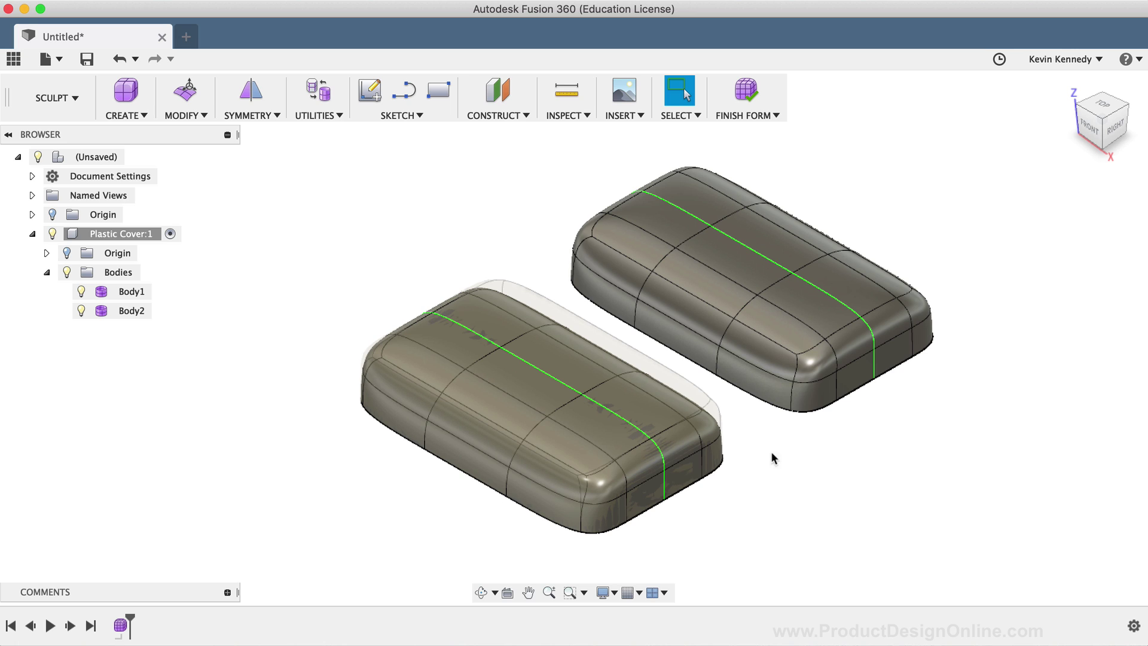
pyautogui.click(580, 521)
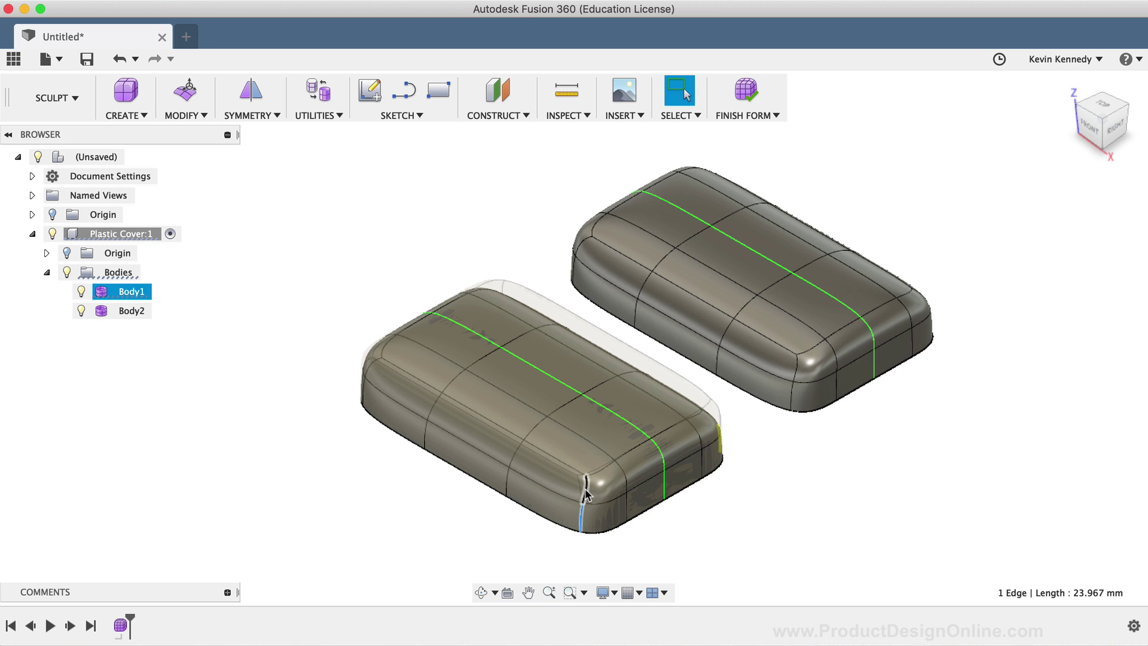
pyautogui.keyDown('shift'); pyautogui.click(586, 492); pyautogui.keyUp('shift')
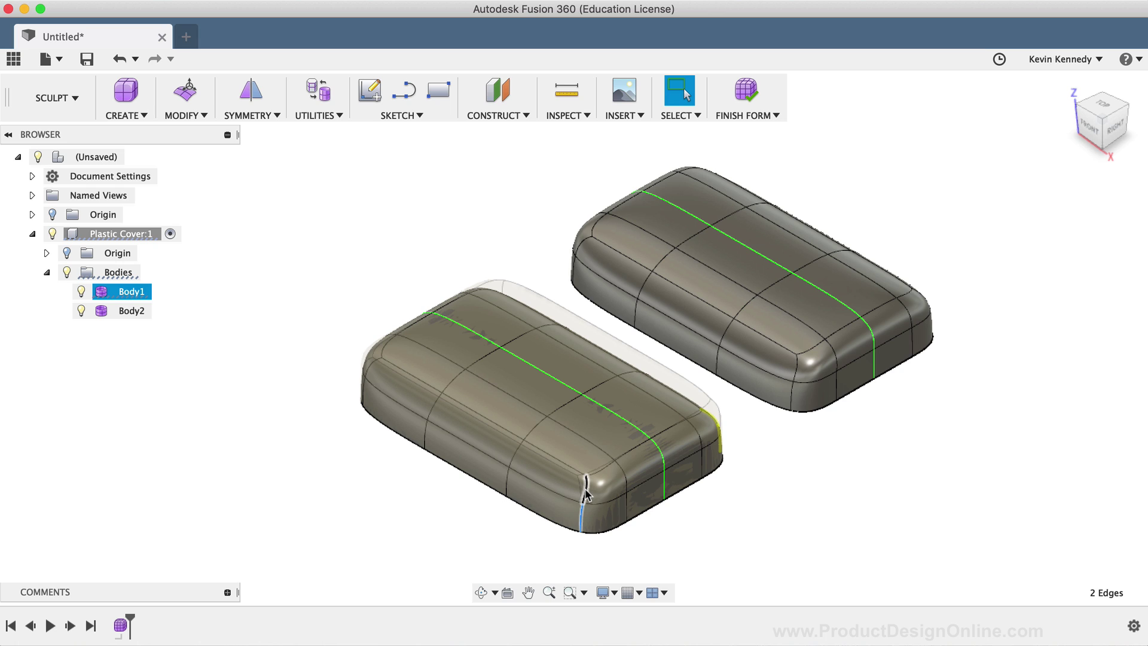
pyautogui.keyDown('shift'); pyautogui.click(365, 386); pyautogui.keyUp('shift')
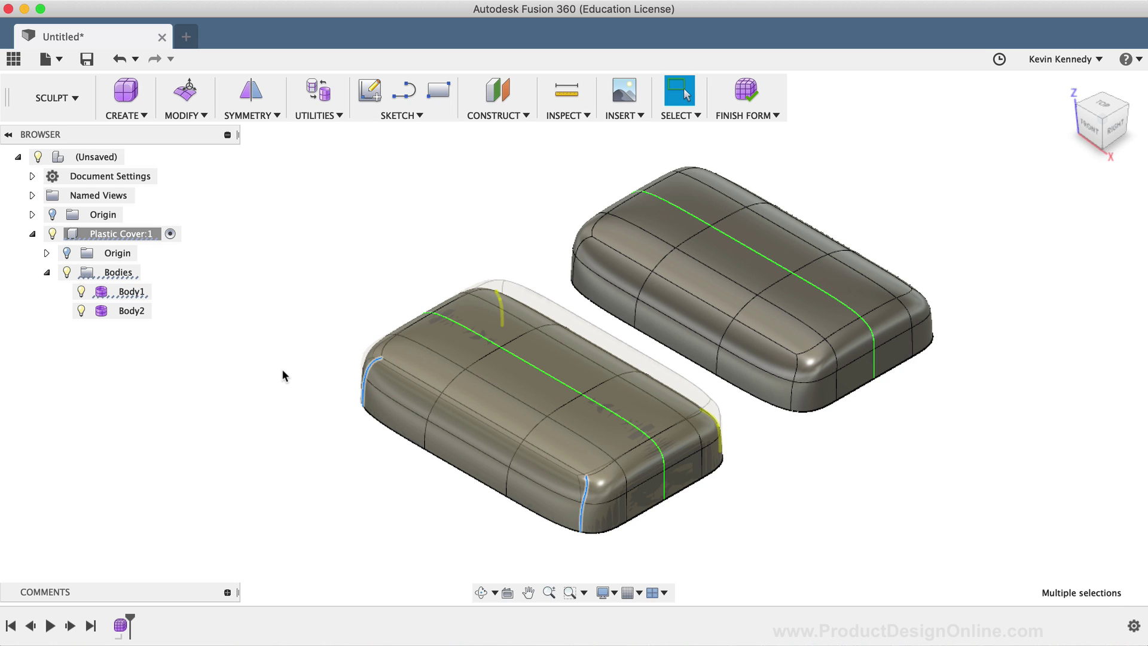
# Scale the selected corner edges inward to 0.753 in Edit Form from Top view
pyautogui.rightClick(583, 524)
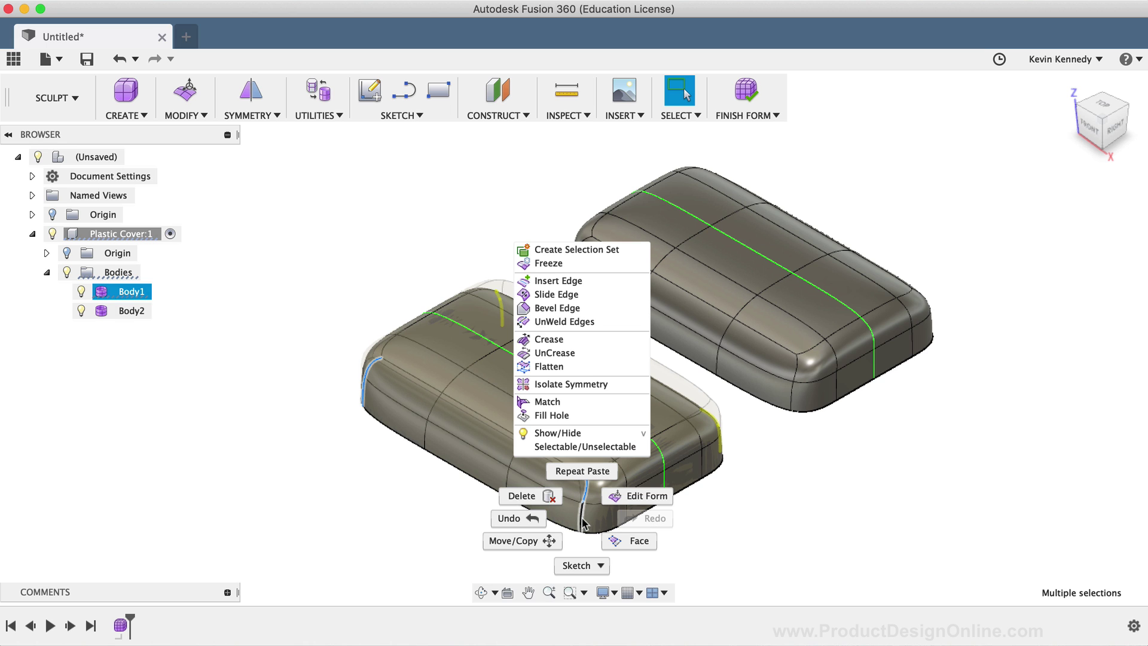
pyautogui.click(634, 495)
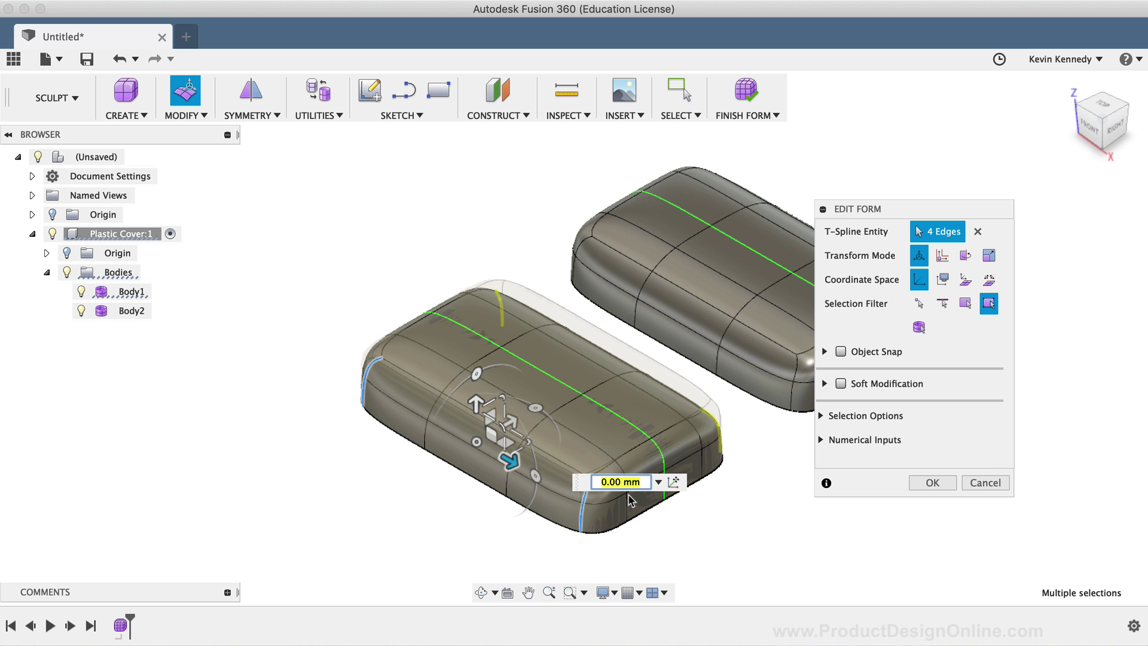
pyautogui.click(1103, 111)
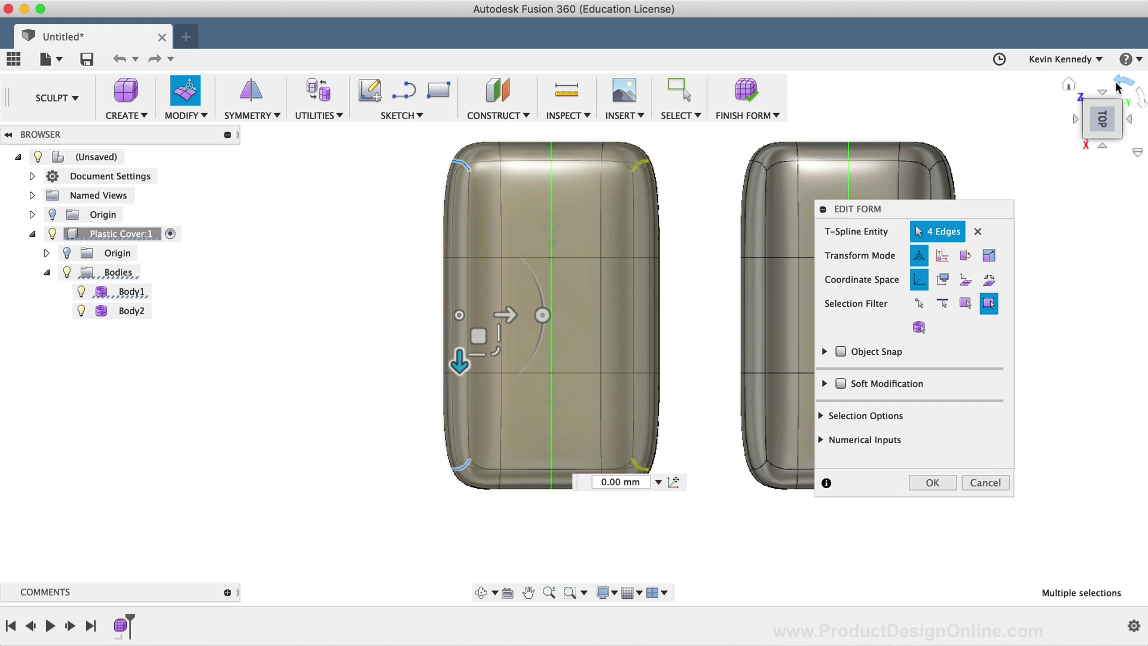
pyautogui.click(1117, 87)
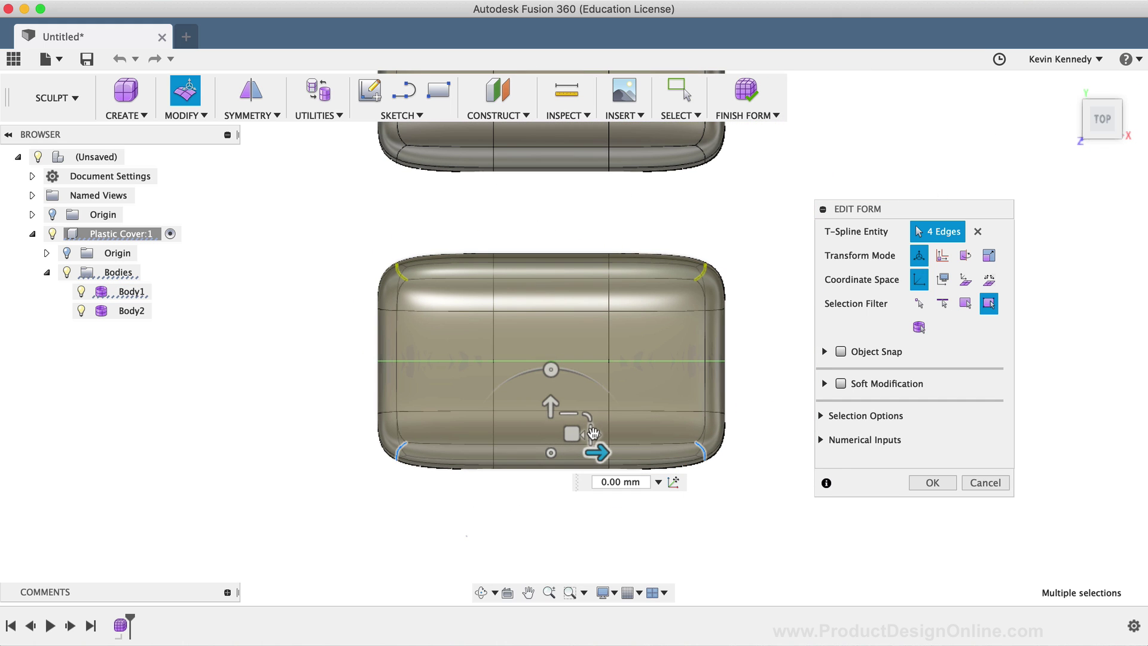
pyautogui.click(593, 432)
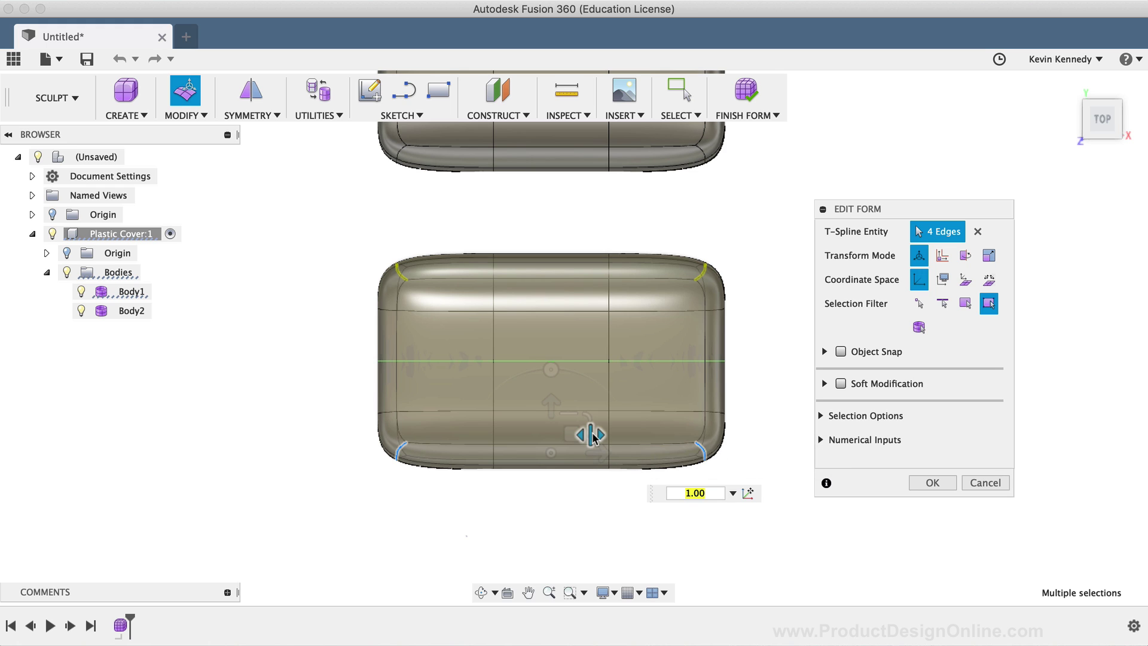
pyautogui.moveTo(594, 437); pyautogui.dragTo(584, 437)
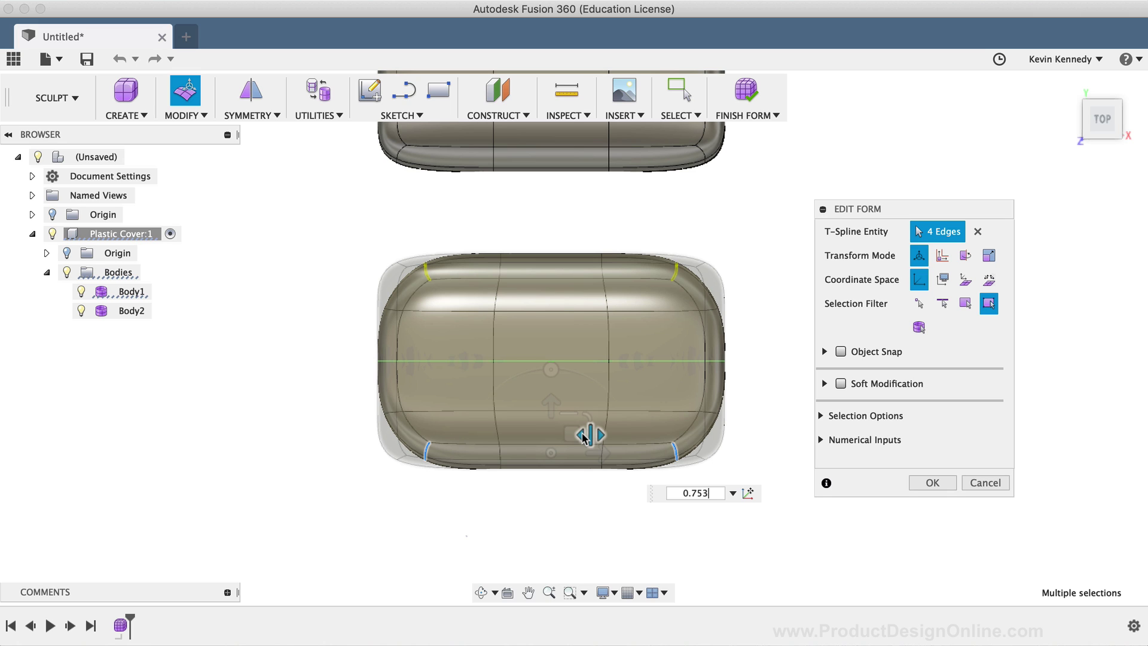
pyautogui.click(926, 482)
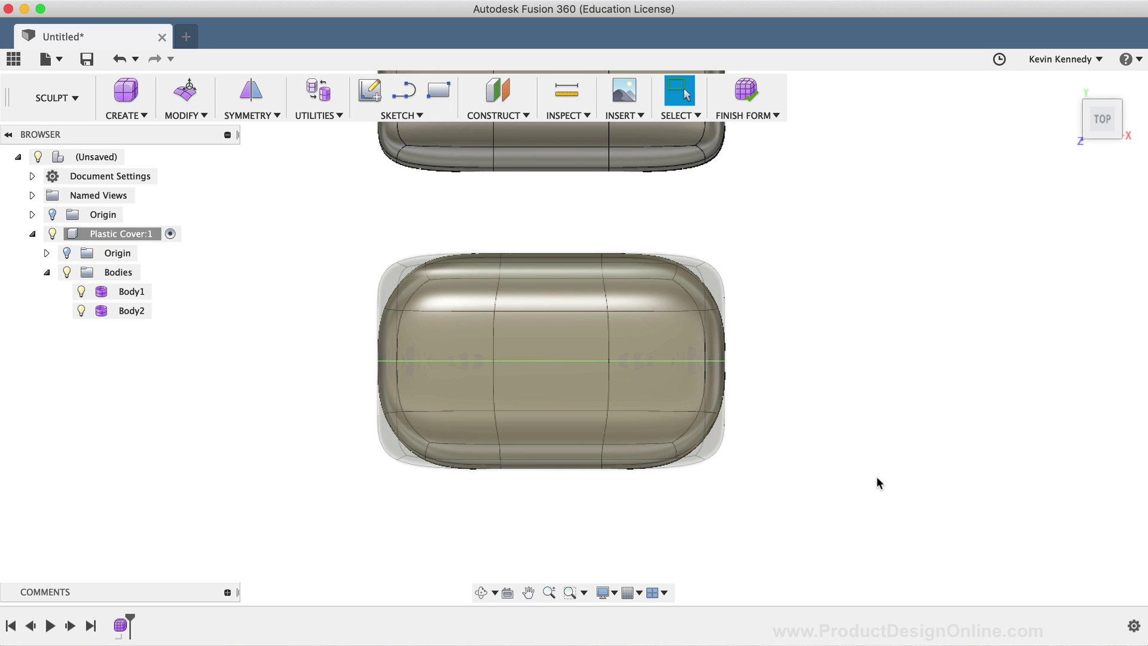
# Select the lower-right and lower-left corner edges and their adjoining segments on Body2
pyautogui.moveTo(1103, 116)
pyautogui.mouseDown()
pyautogui.moveTo(1110, 100)
pyautogui.moveTo(1110, 114)
pyautogui.mouseUp()
pyautogui.click(686, 307)
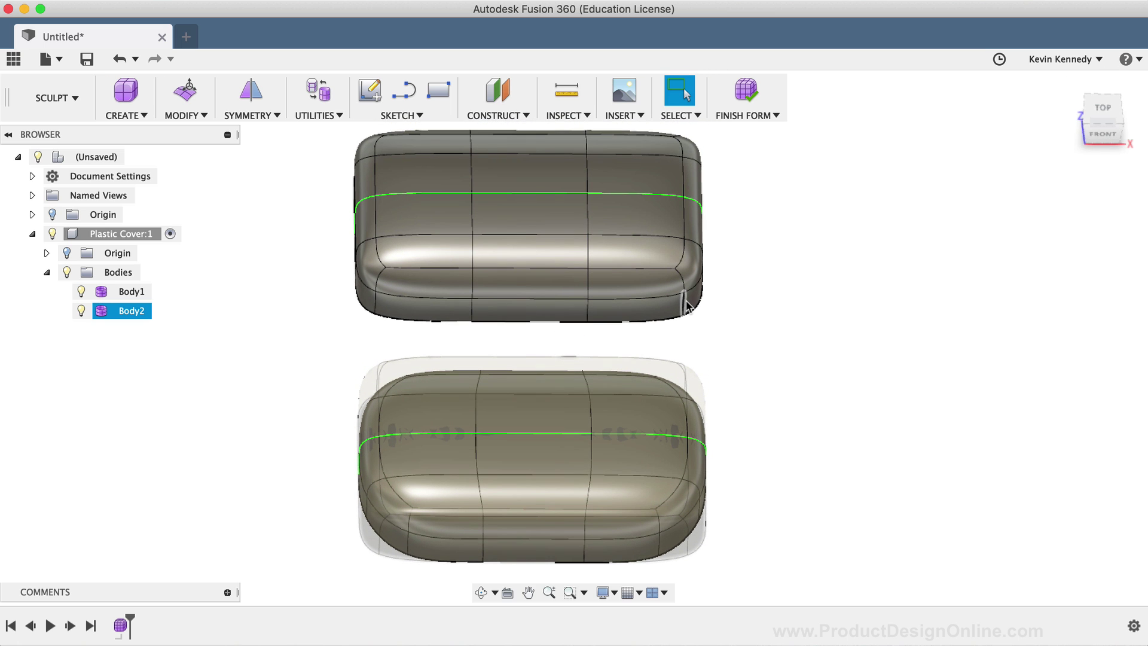
pyautogui.click(686, 306)
pyautogui.click(678, 278)
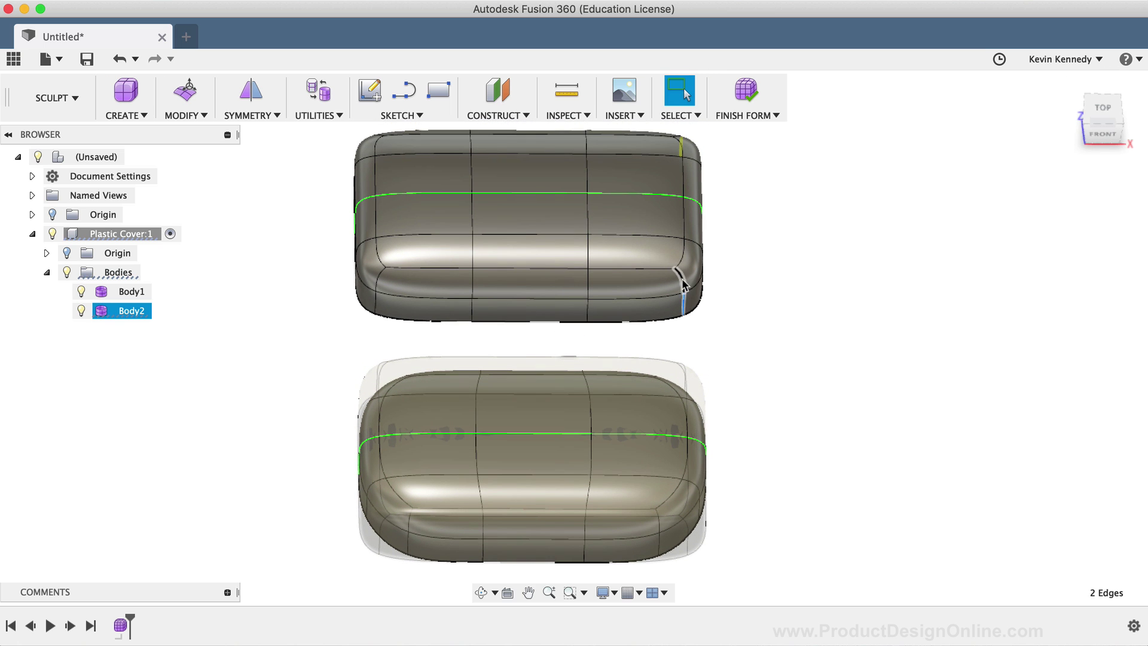
pyautogui.click(375, 302)
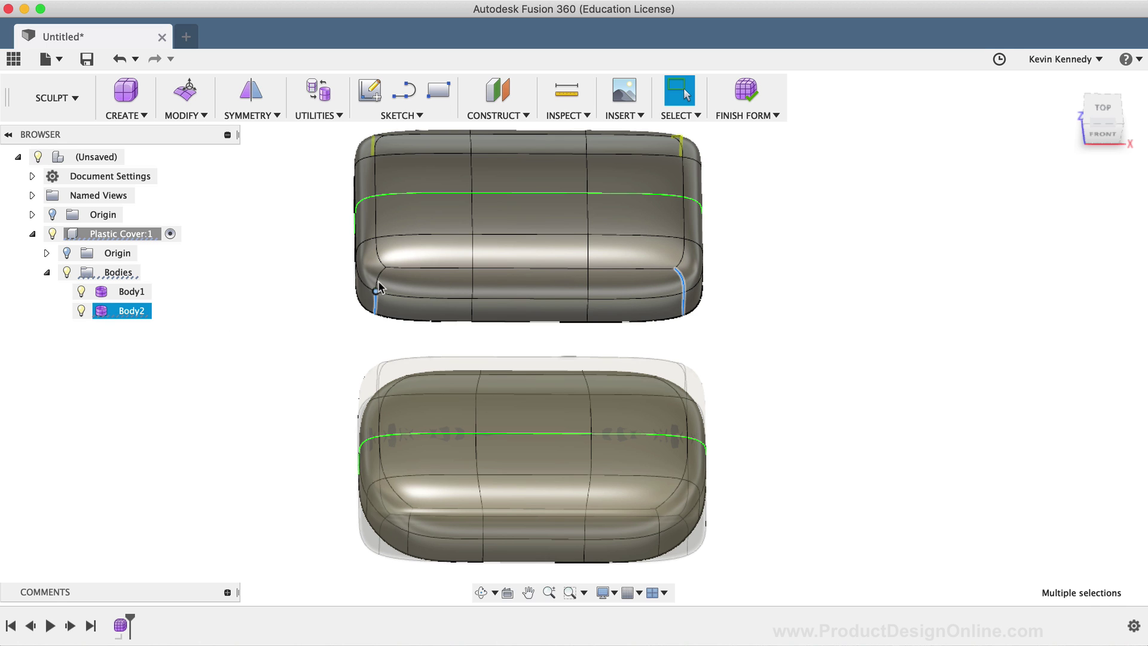
pyautogui.click(381, 278)
# Scale the copy's selected corner edges inward to 0.868 in Edit Form and commit
pyautogui.rightClick(382, 281)
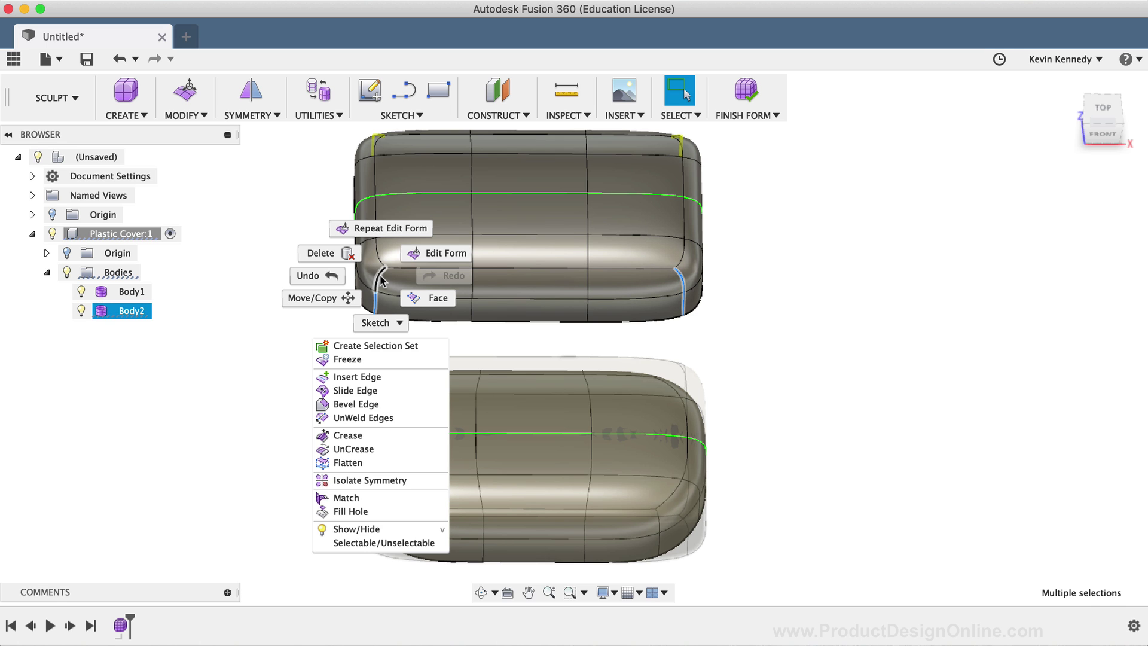
pyautogui.click(452, 258)
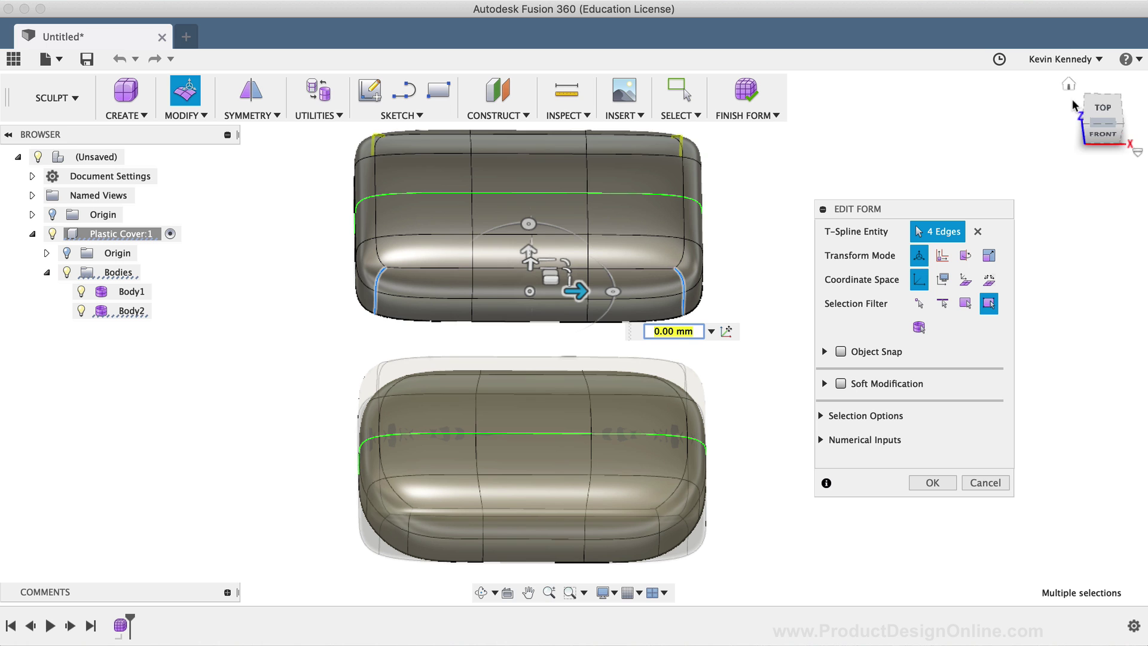
pyautogui.click(1105, 108)
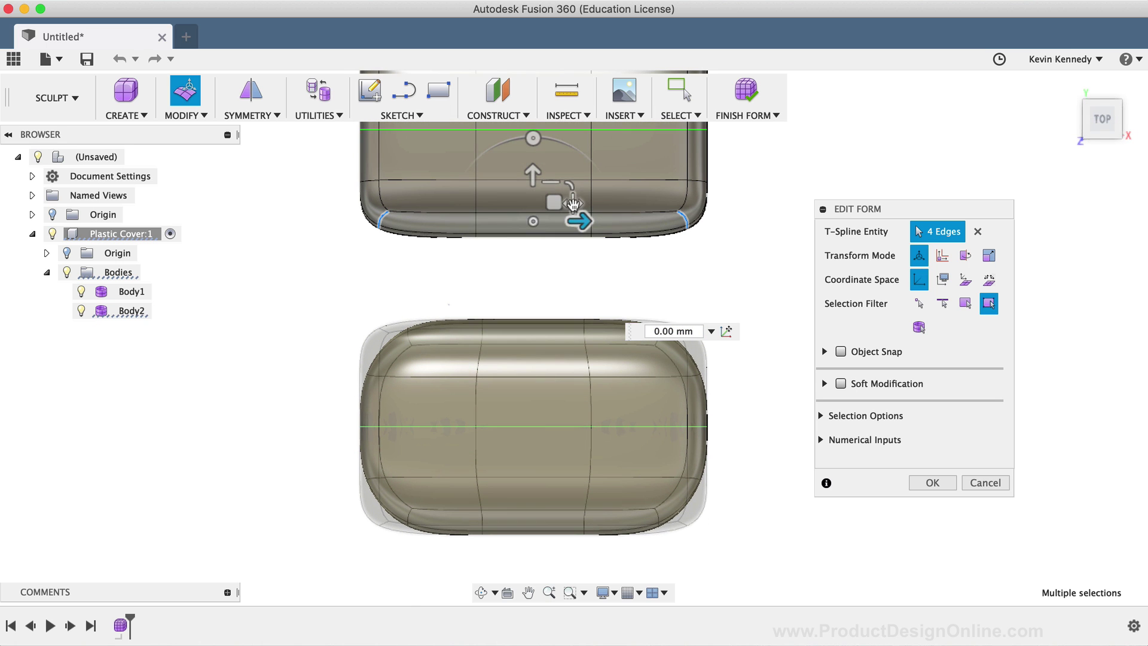
pyautogui.moveTo(572, 205); pyautogui.dragTo(570, 209)
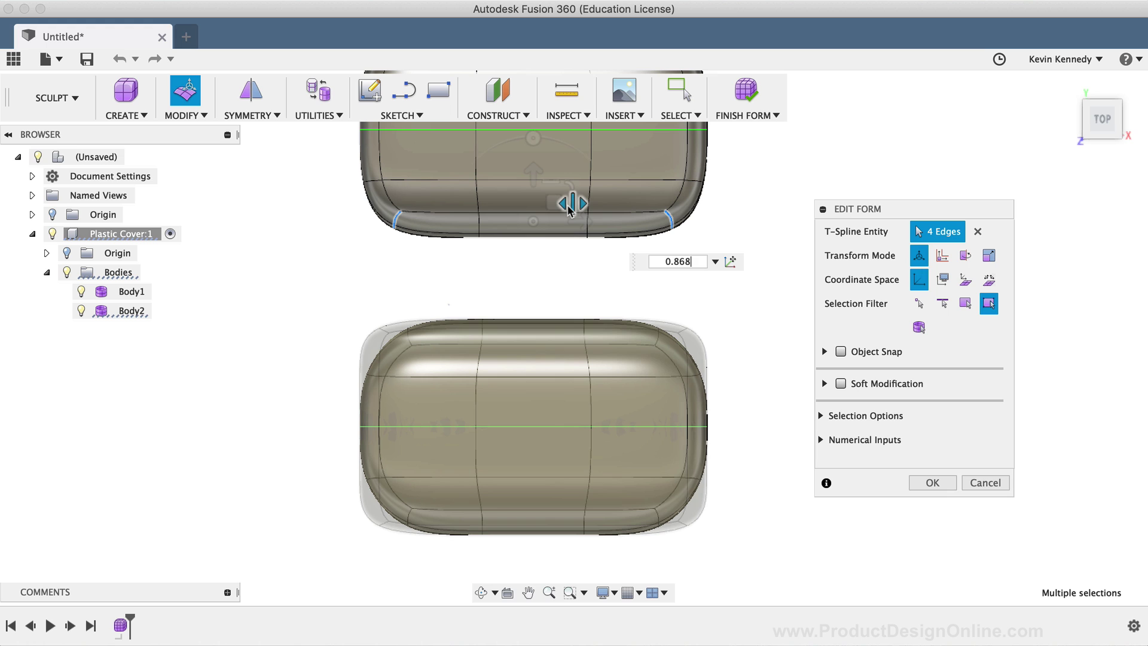
pyautogui.moveTo(570, 209); pyautogui.dragTo(570, 209)
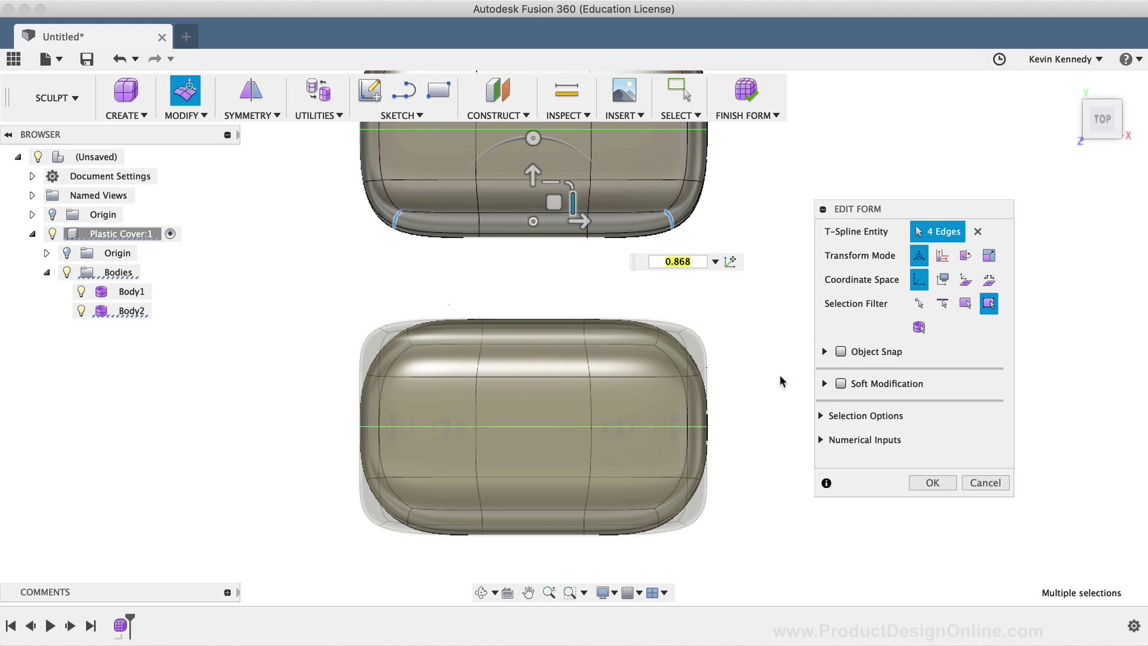
pyautogui.click(934, 484)
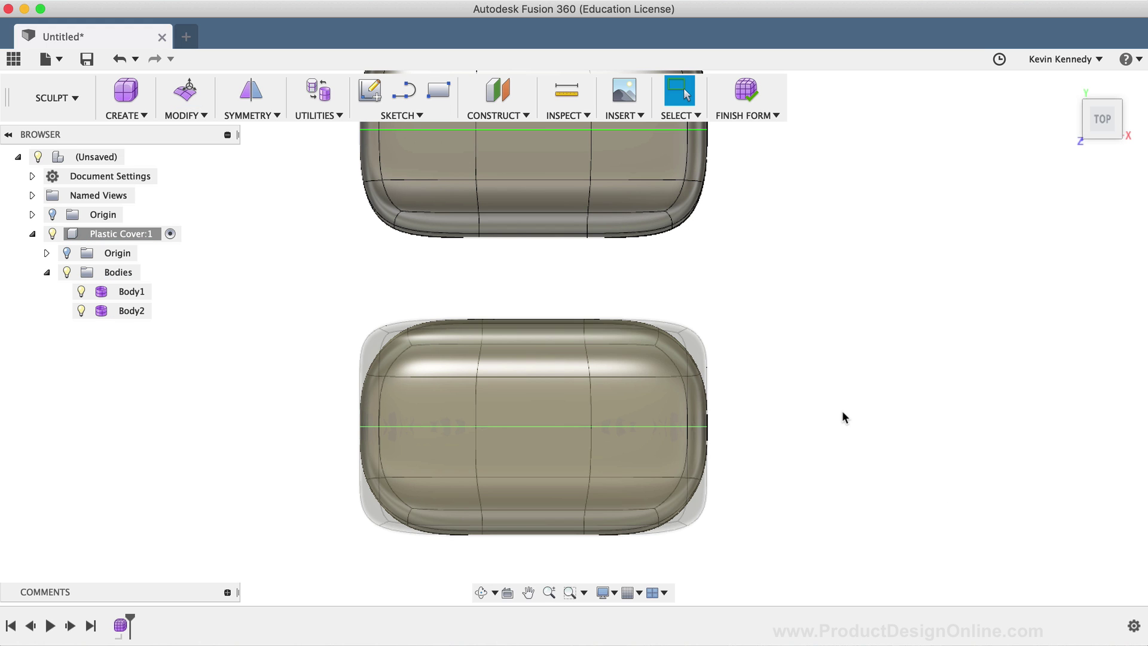
# Frame both bodies in the Home view and bring up the MODIFY list containing Thicken
pyautogui.press('F6')
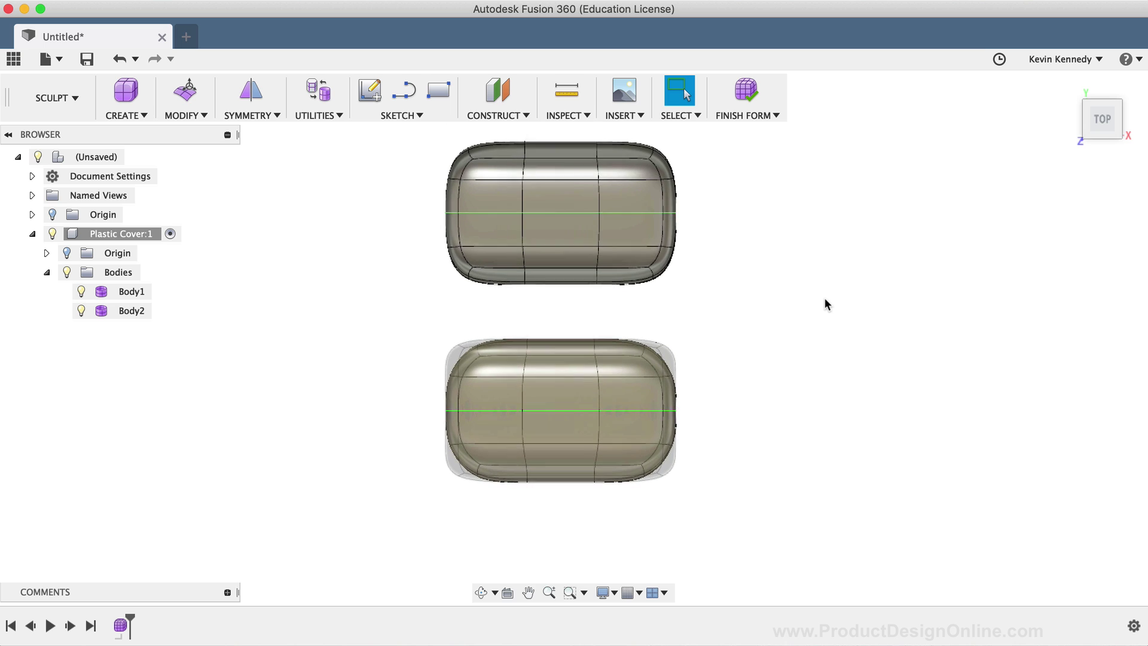
pyautogui.scroll(2, 476, 319)
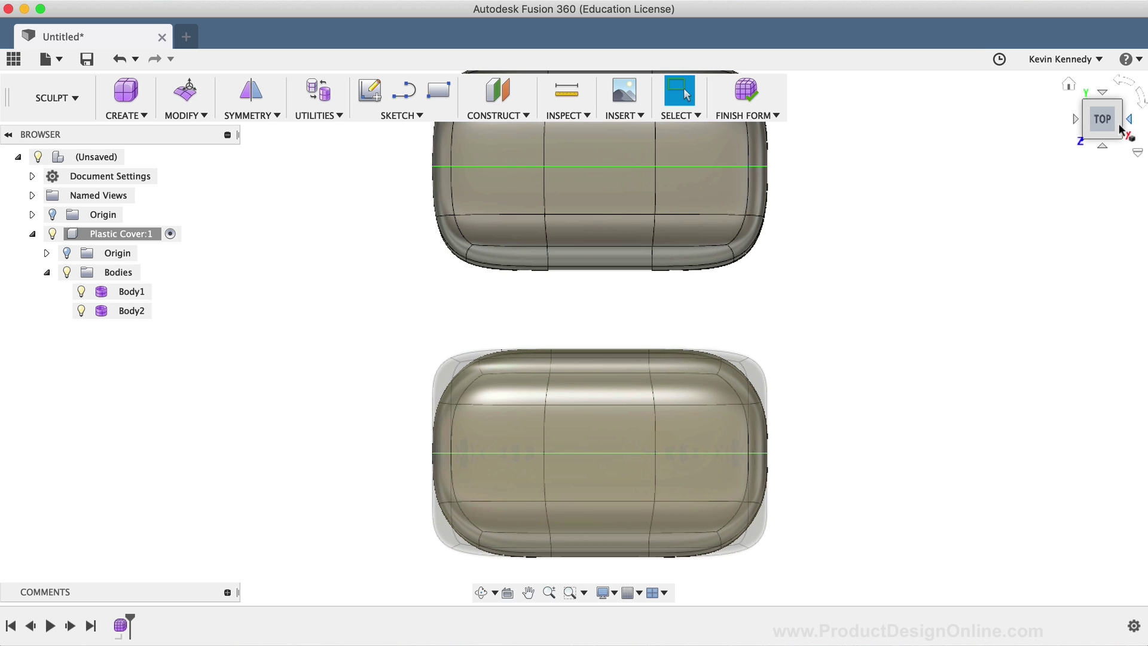
pyautogui.moveTo(573, 338)
pyautogui.keyDown('shift'); pyautogui.mouseDown(button='middle')
pyautogui.moveTo(1081, 61)
pyautogui.moveTo(1085, 144)
pyautogui.mouseUp(button='middle'); pyautogui.keyUp('shift')
pyautogui.click(1068, 88)
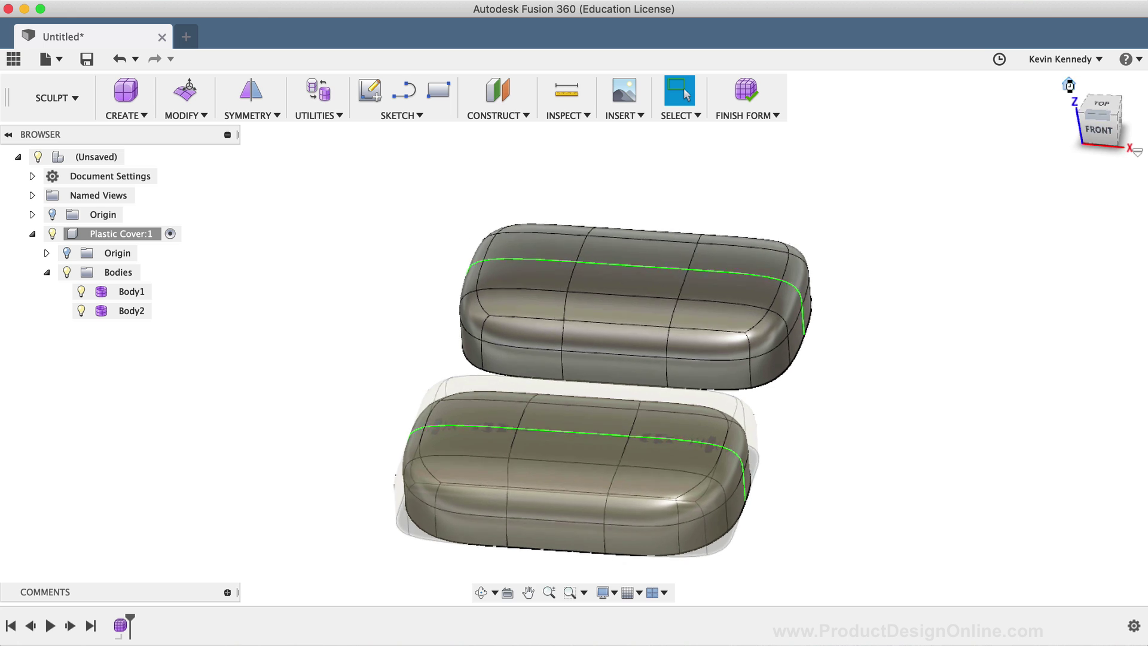
pyautogui.scroll(2, 801, 439)
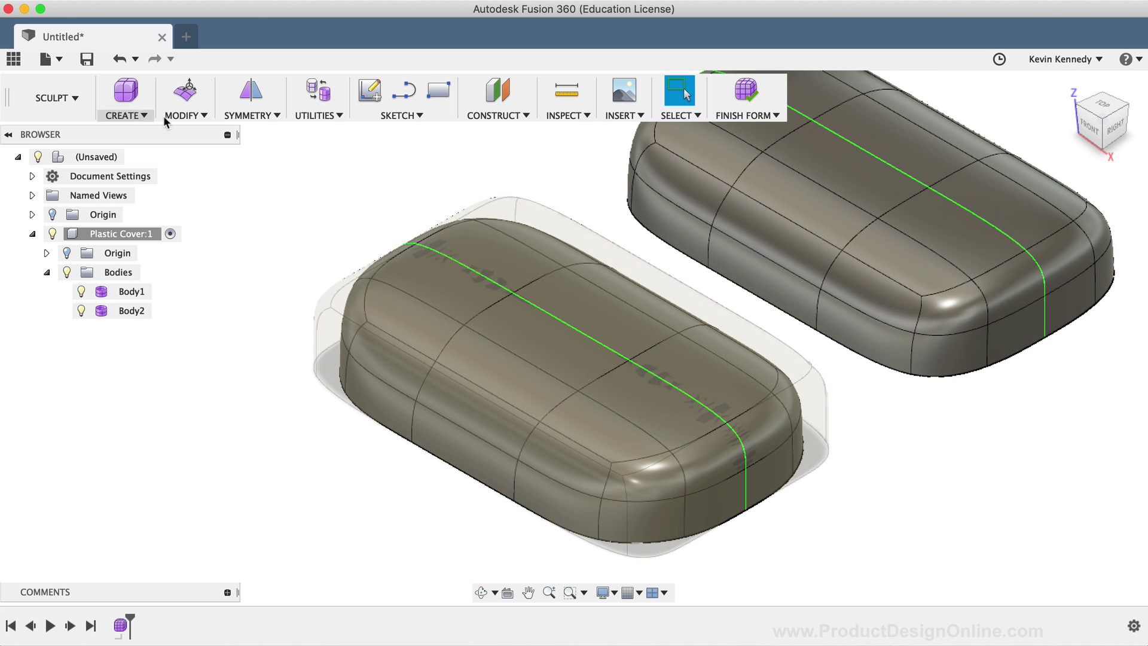
pyautogui.click(180, 115)
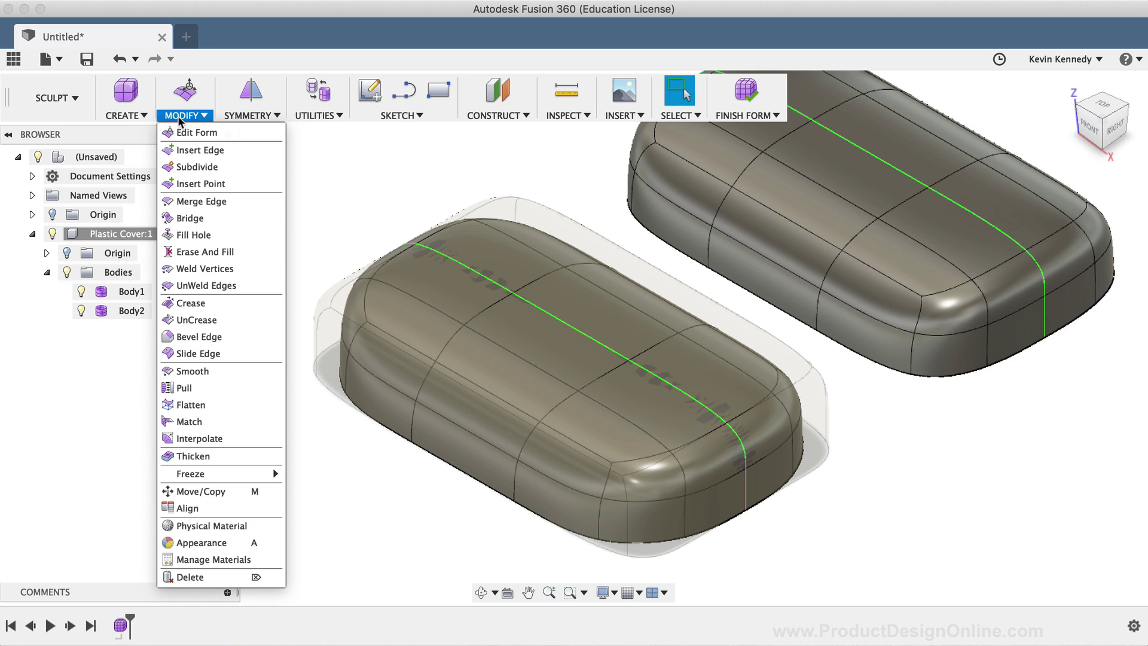
# Start the T-spline Thicken on the front body with Body2 hidden, viewing the underside
pyautogui.click(235, 454)
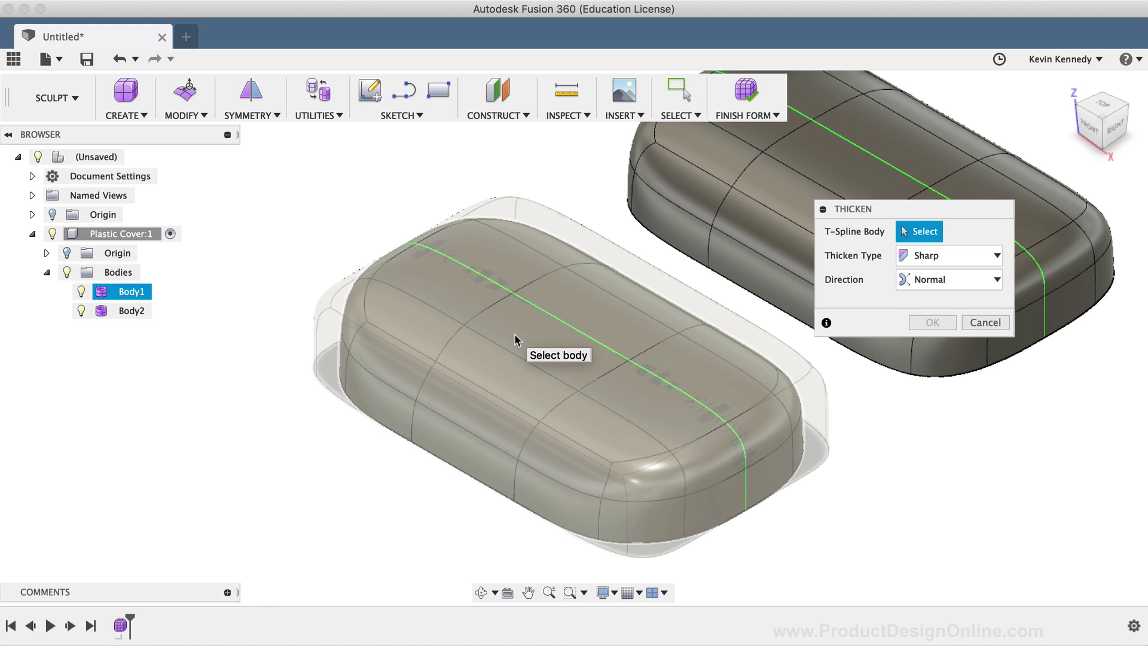
pyautogui.click(515, 337)
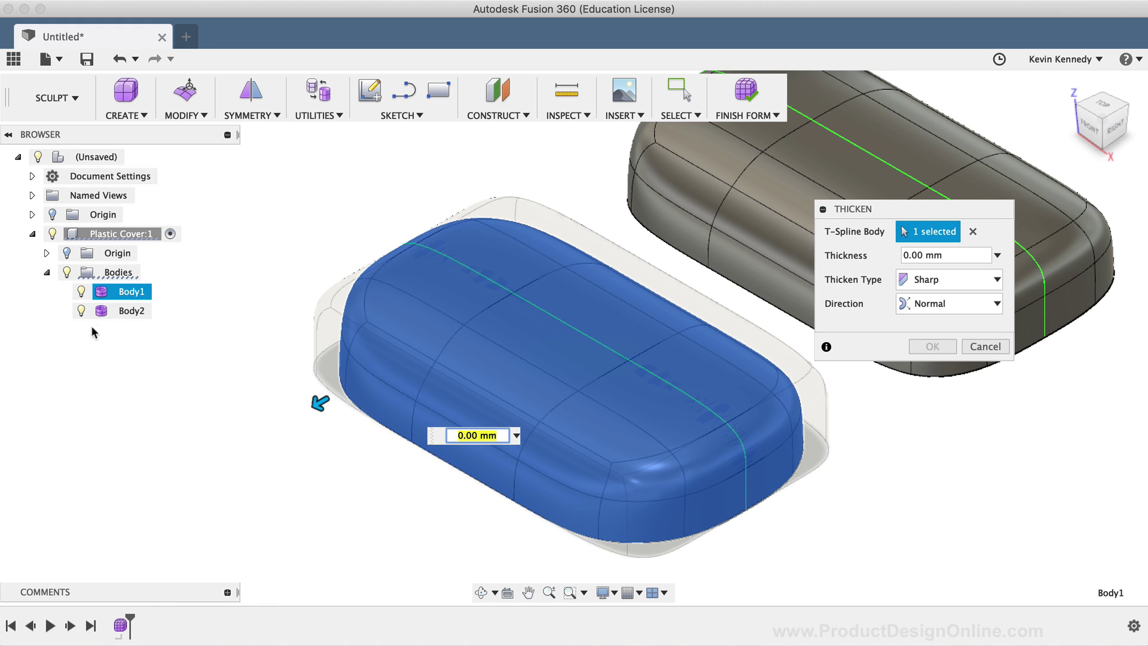
pyautogui.click(81, 310)
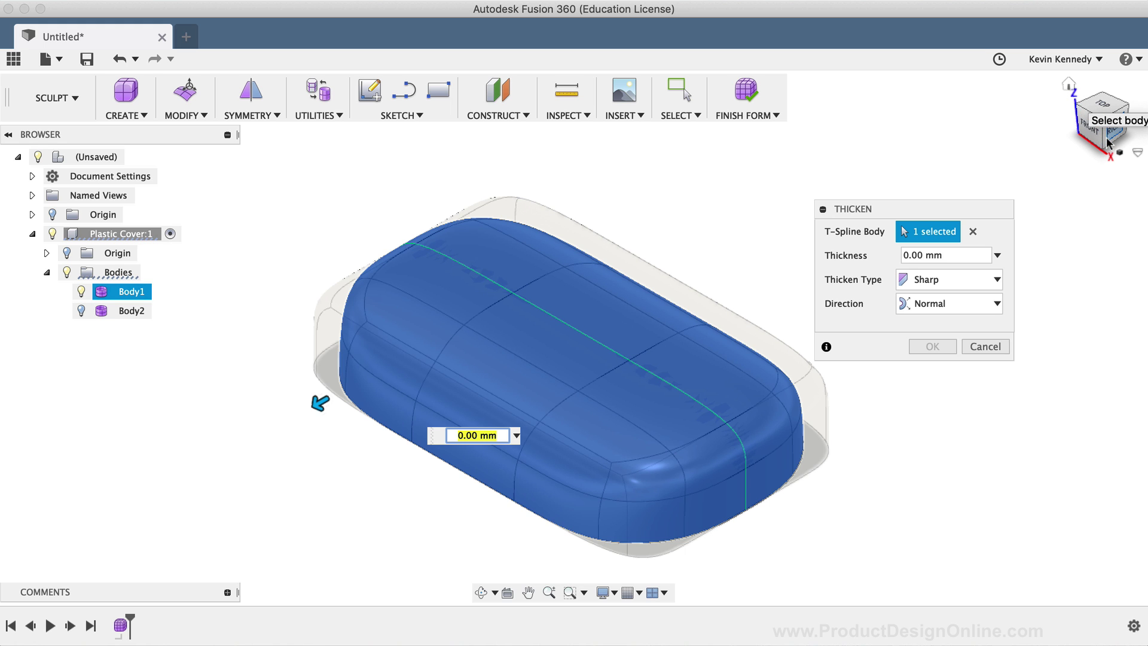
pyautogui.moveTo(1102, 149); pyautogui.dragTo(1102, 61)
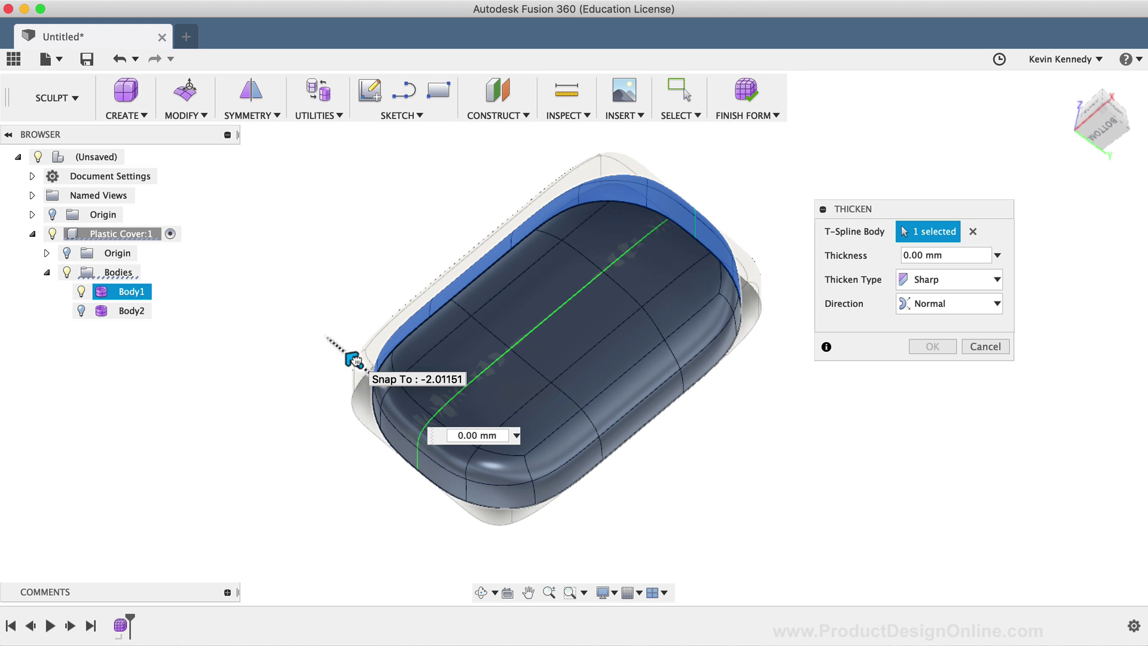
# Set the inward thickness to -3.00 mm
pyautogui.moveTo(353, 360); pyautogui.dragTo(383, 378)
pyautogui.moveTo(384, 378)
pyautogui.mouseDown()
pyautogui.moveTo(328, 351)
pyautogui.moveTo(318, 326)
pyautogui.moveTo(397, 397)
pyautogui.moveTo(394, 380)
pyautogui.mouseUp()
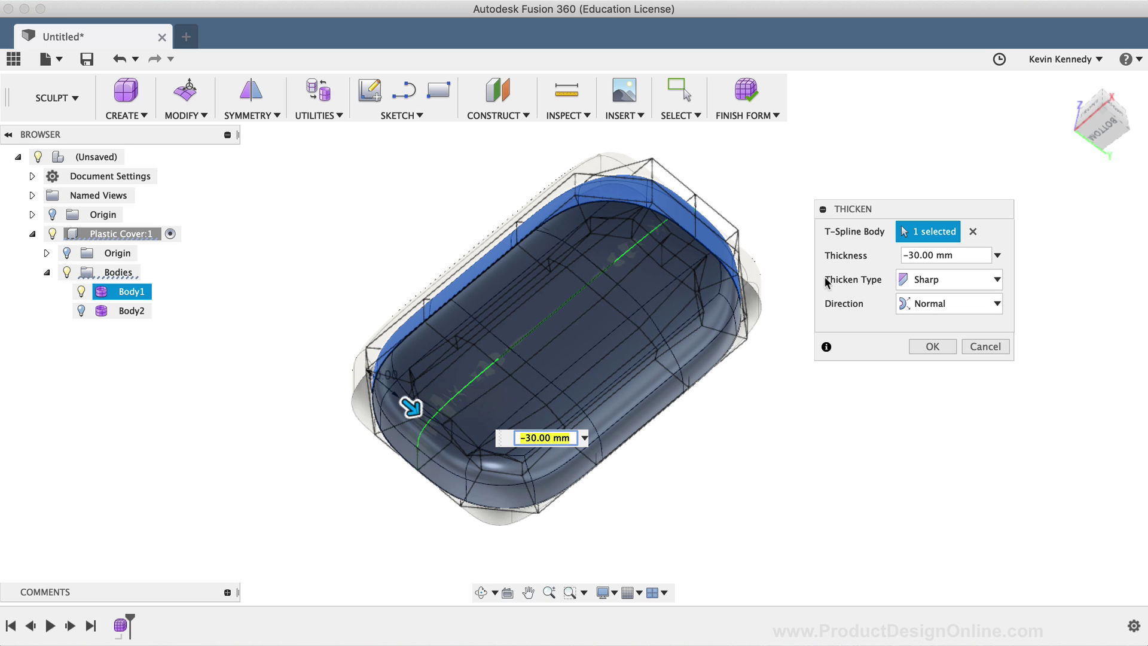
pyautogui.click(917, 255)
pyautogui.moveTo(917, 255); pyautogui.dragTo(902, 256)
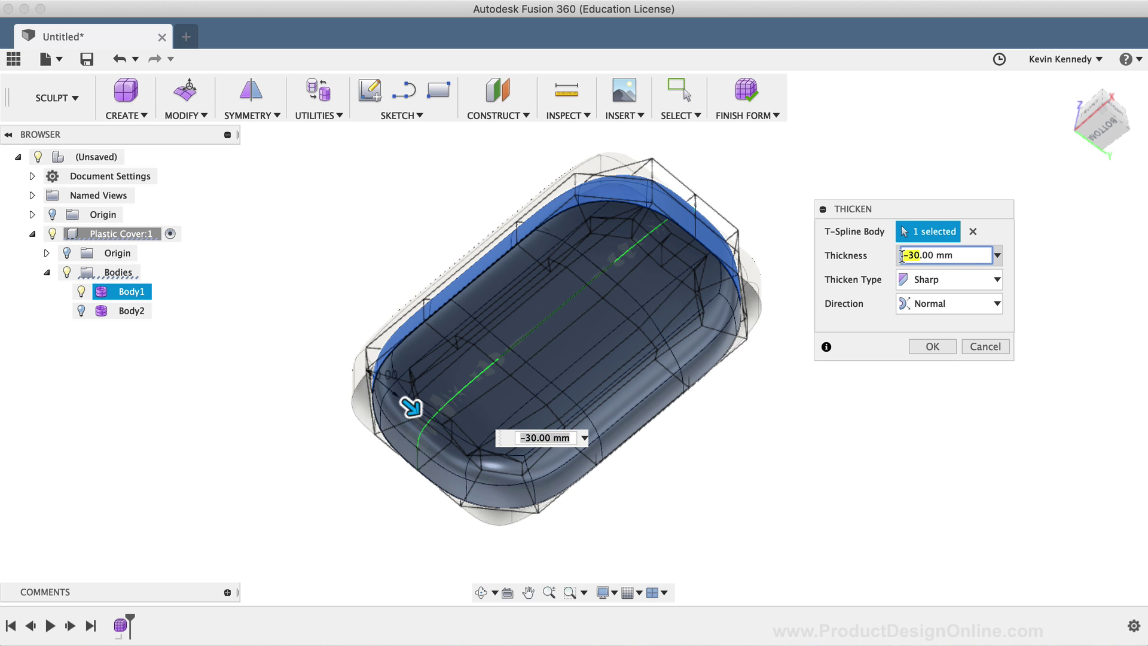
pyautogui.write('-3')
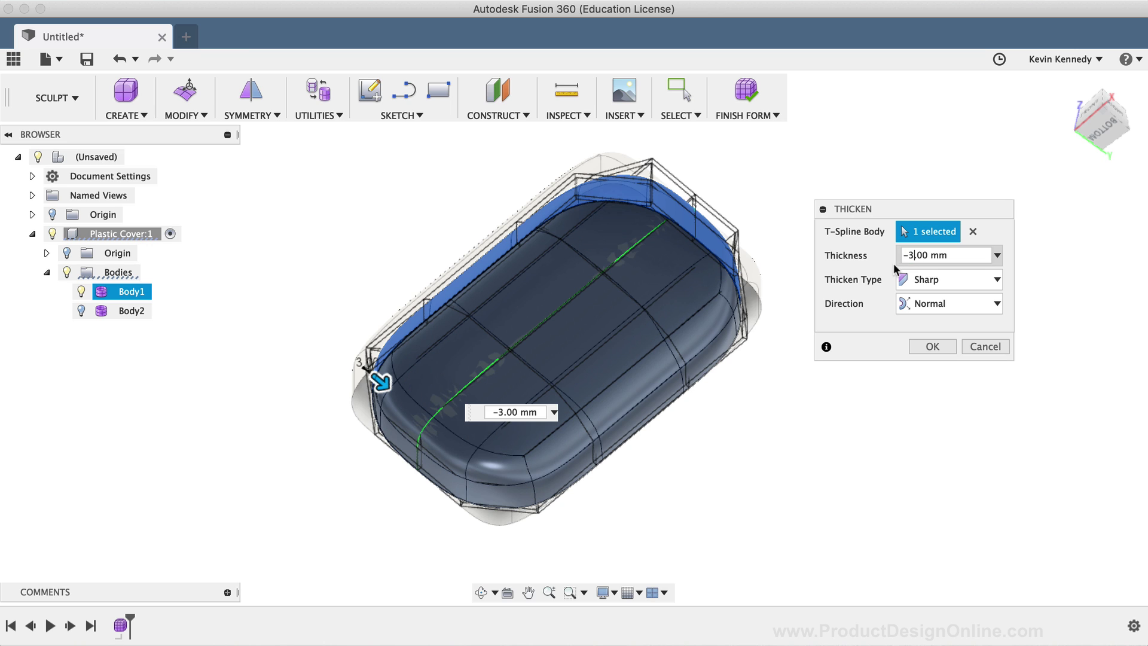
pyautogui.moveTo(908, 256); pyautogui.dragTo(897, 256)
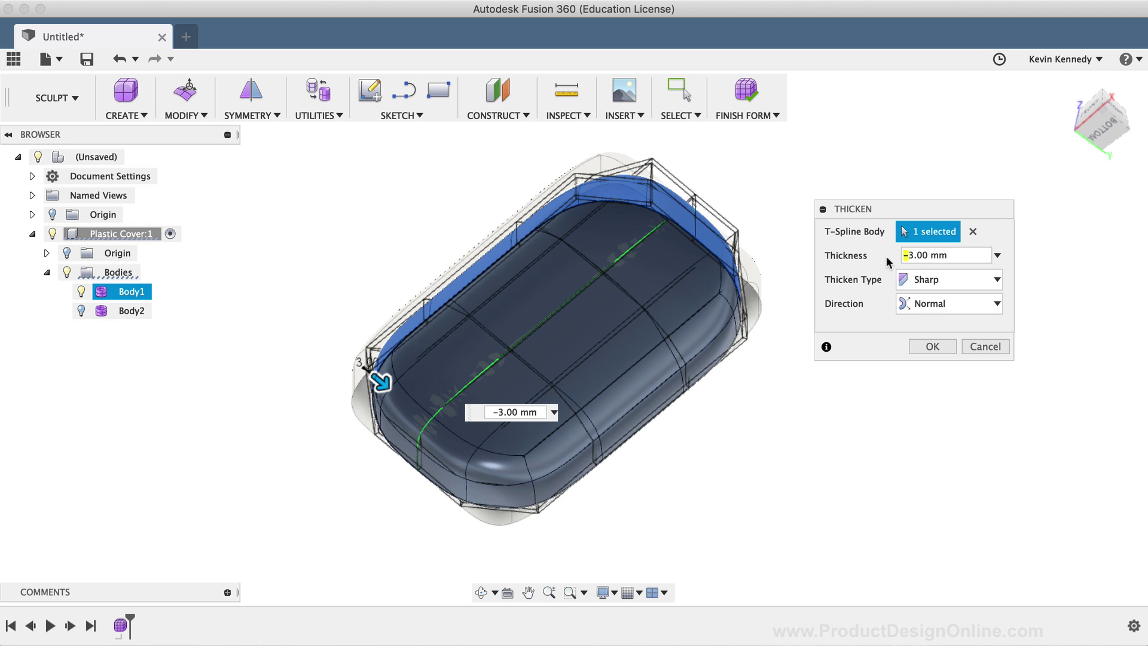
pyautogui.press('Right')
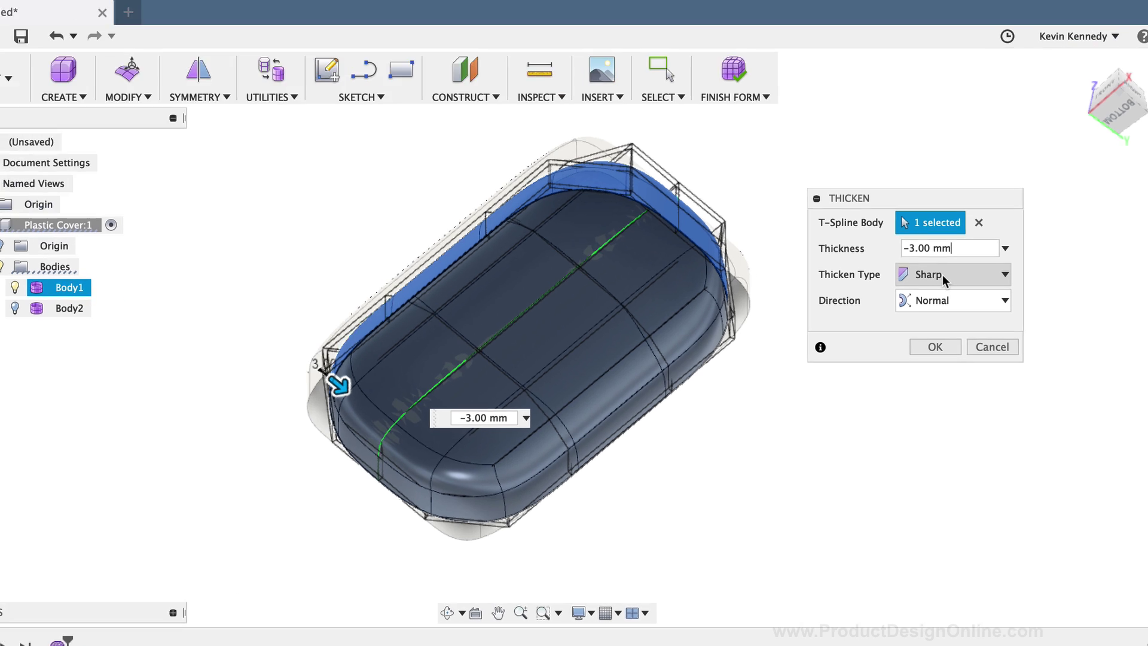
pyautogui.click(956, 279)
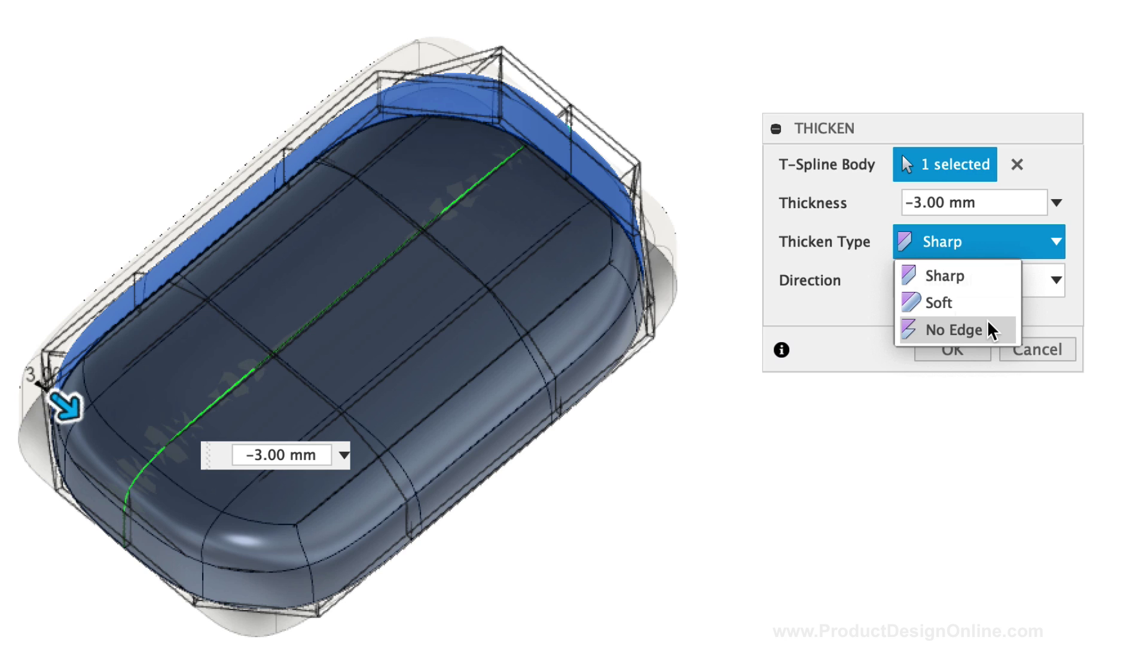
pyautogui.click(845, 287)
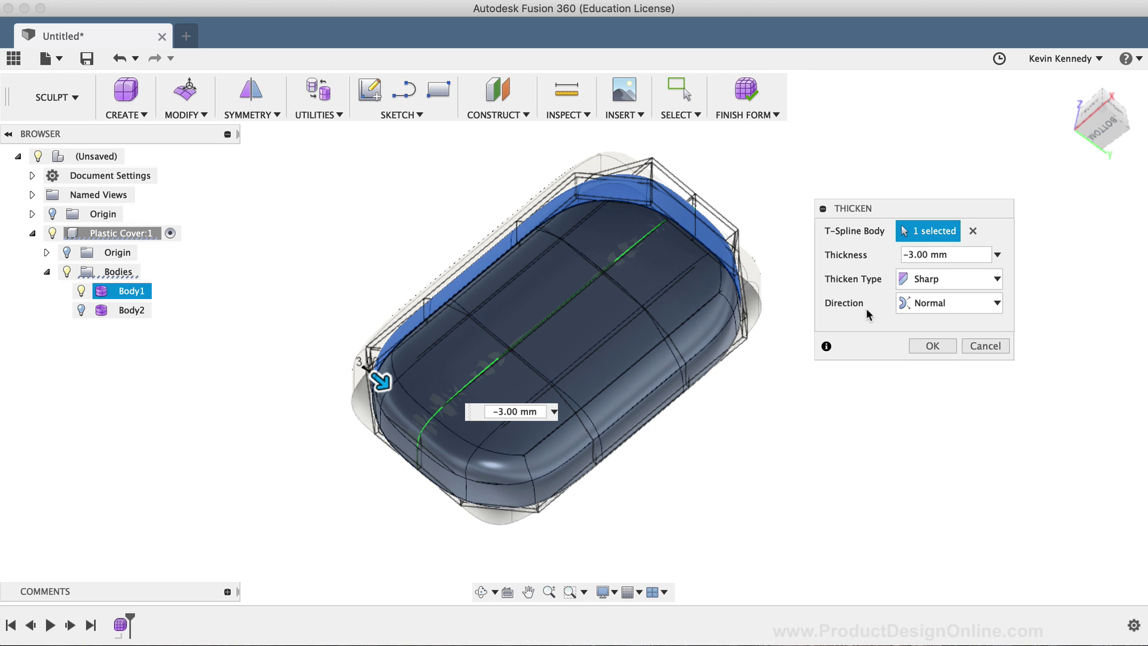
# Cancel the T-spline thicken, finish the form, hide Body2 and return to the Home view
pyautogui.click(982, 347)
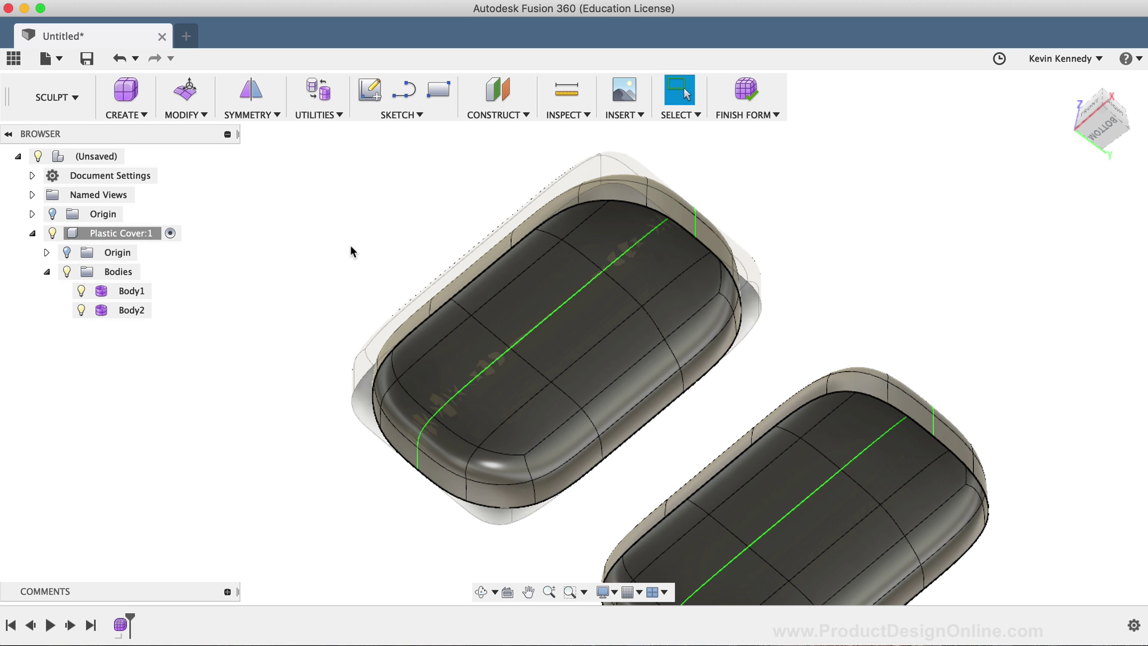
pyautogui.click(747, 91)
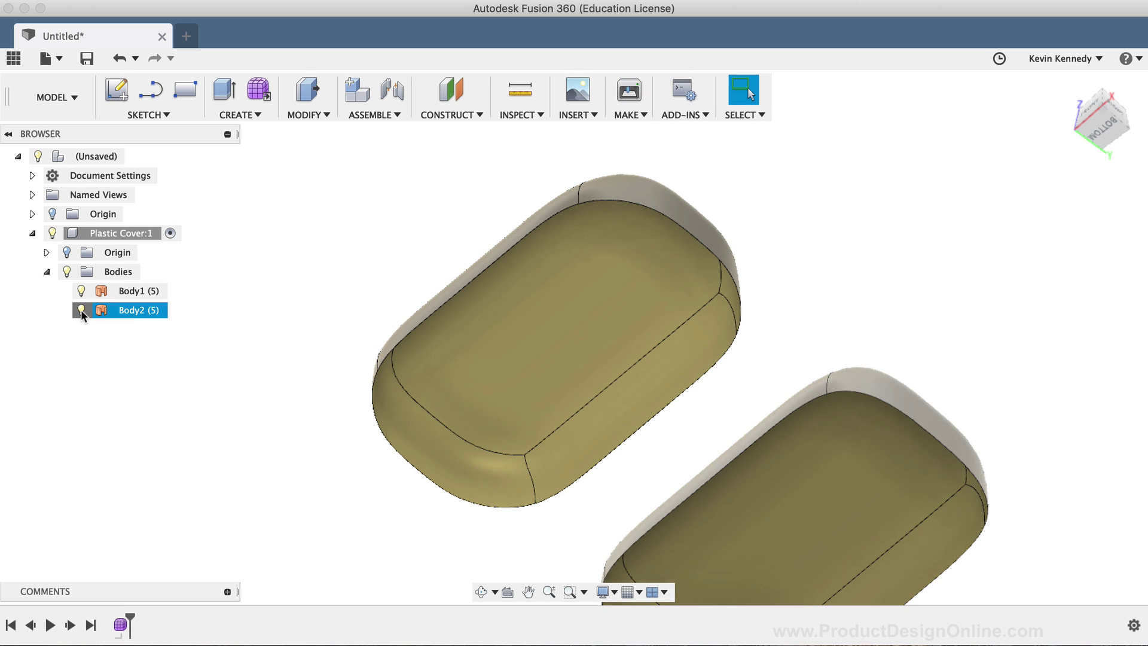
pyautogui.click(81, 310)
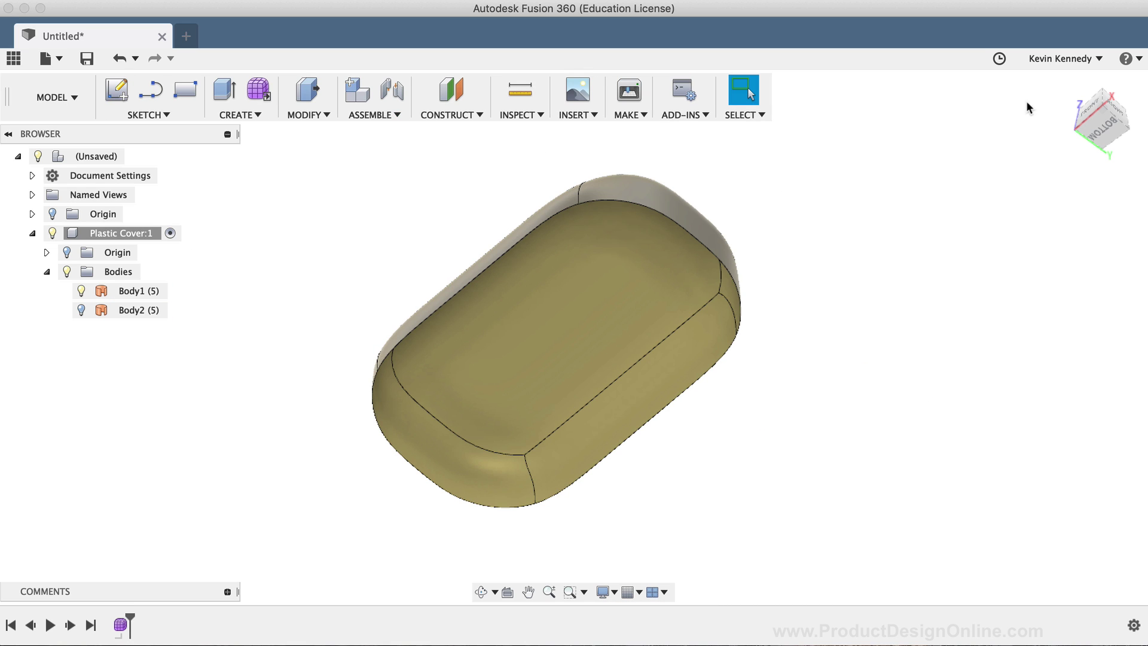
pyautogui.click(1063, 84)
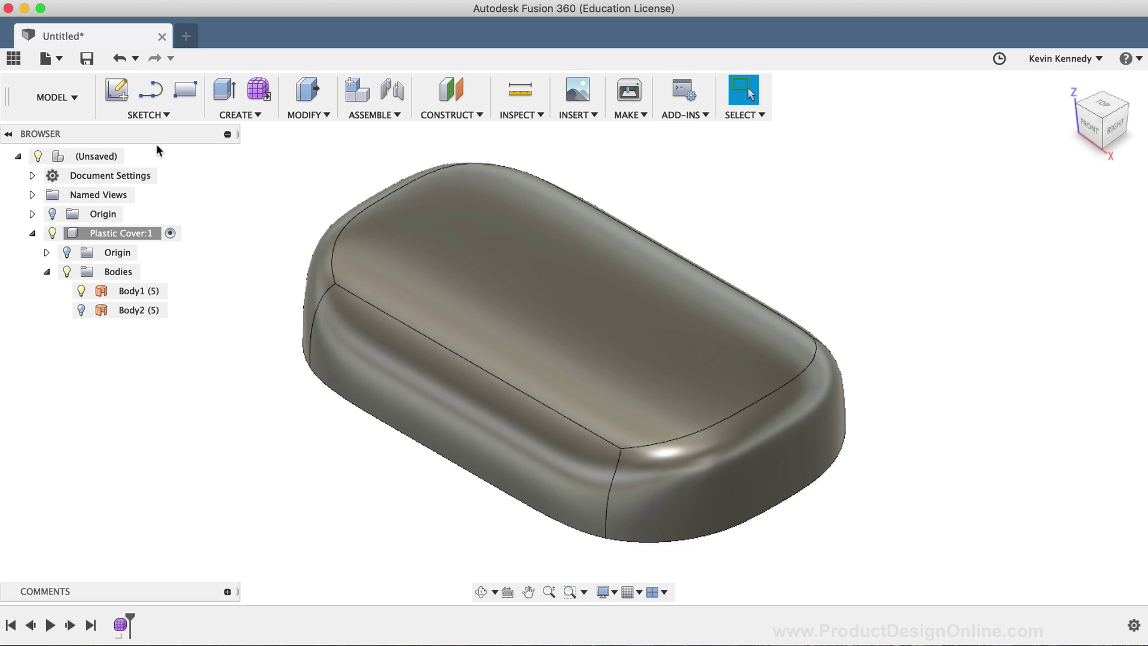
# Thicken the front surface faces by -3 mm with Create > Thicken, producing Body3
pyautogui.click(235, 116)
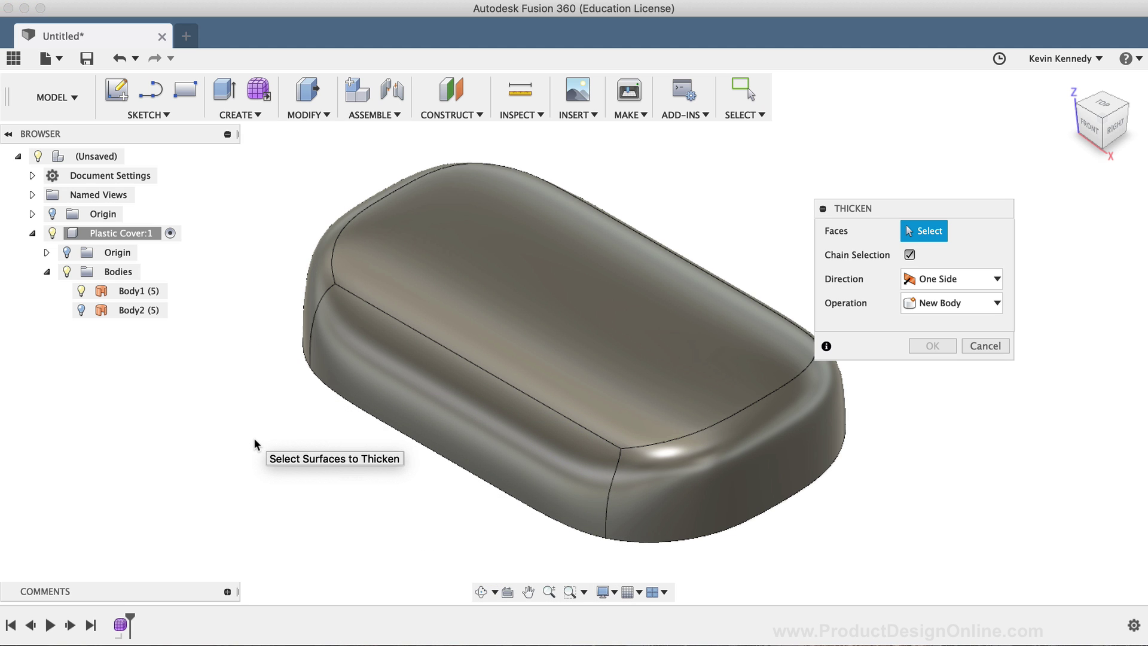
pyautogui.click(446, 373)
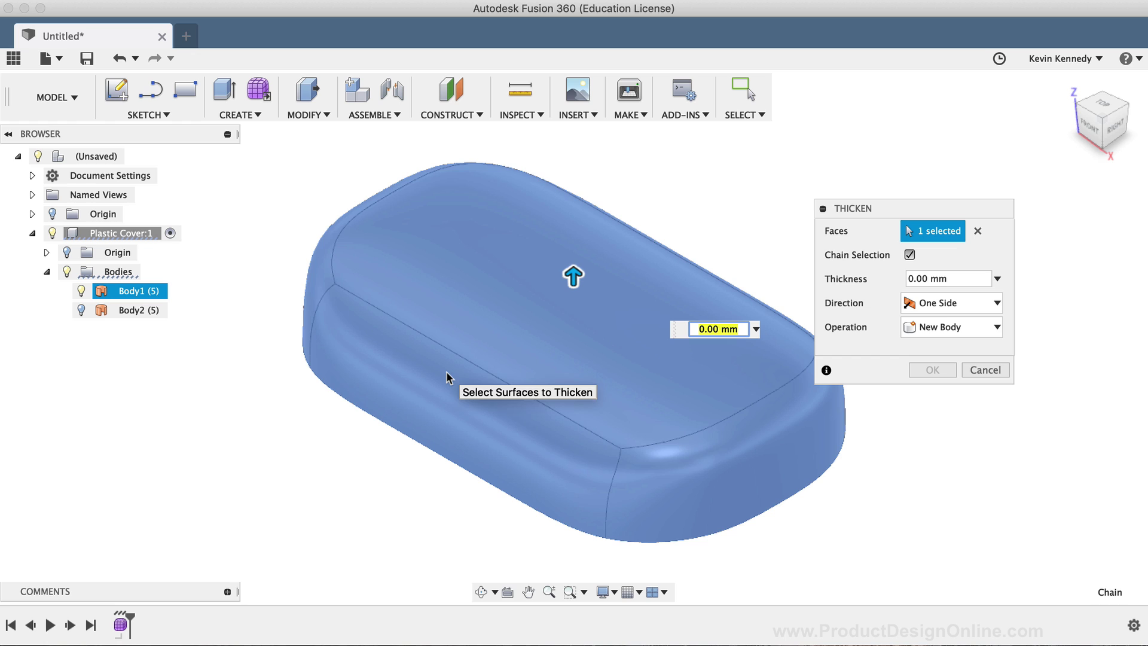
pyautogui.write('-3')
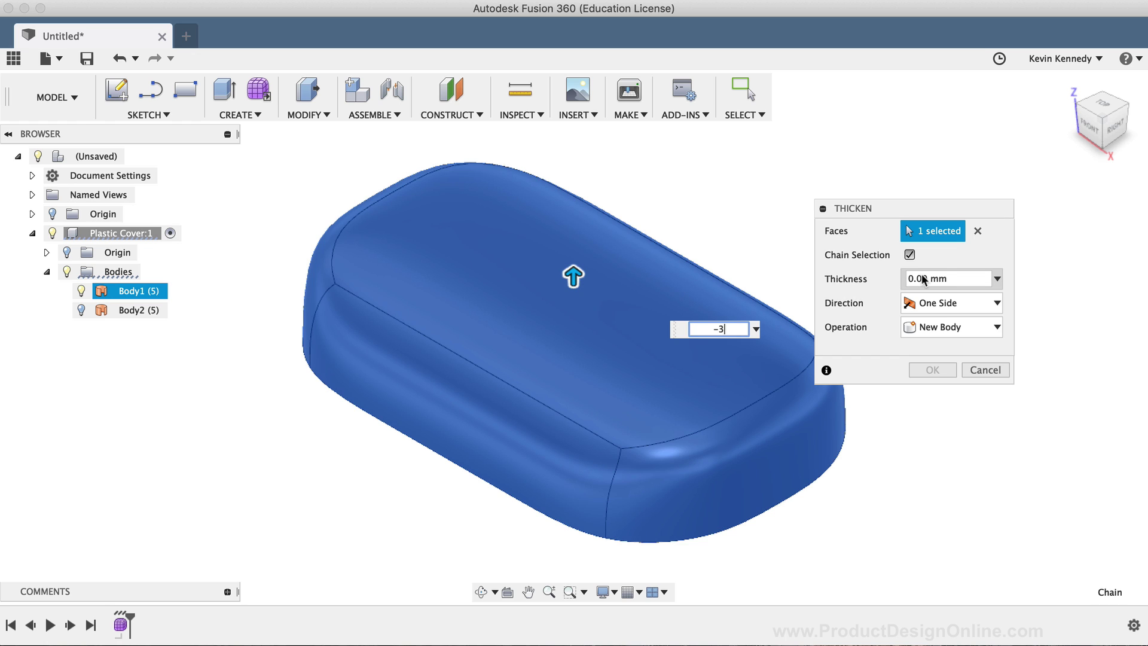
pyautogui.click(933, 370)
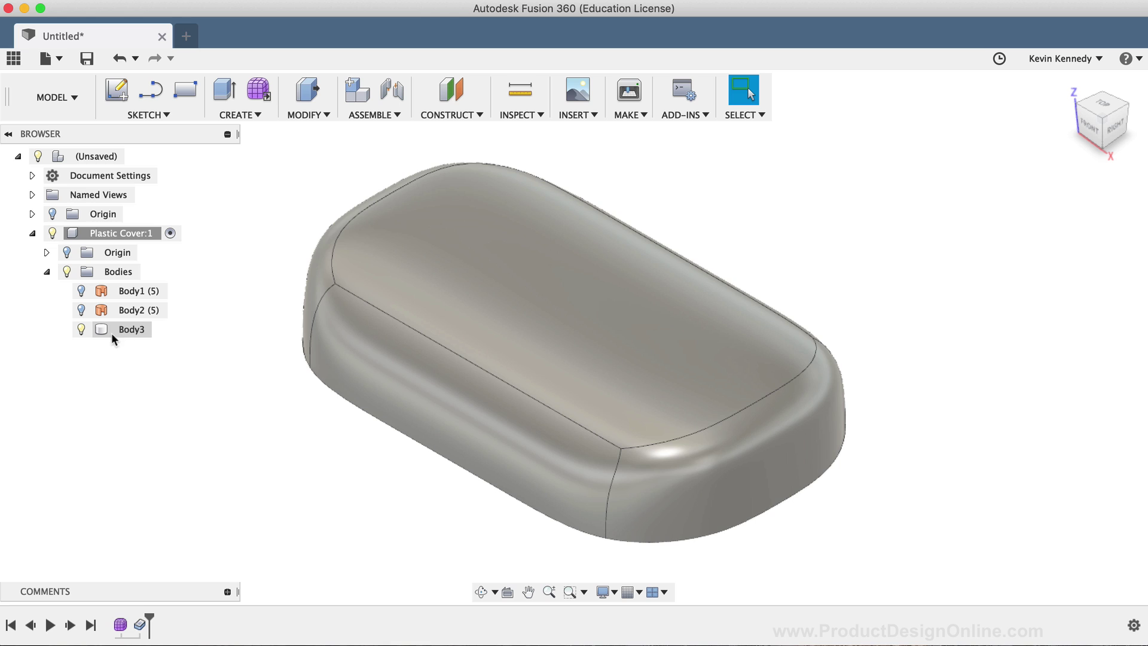
# Rename Body3 to 'Plastic Cover' in the browser
pyautogui.click(131, 330)
pyautogui.doubleClick(131, 330)
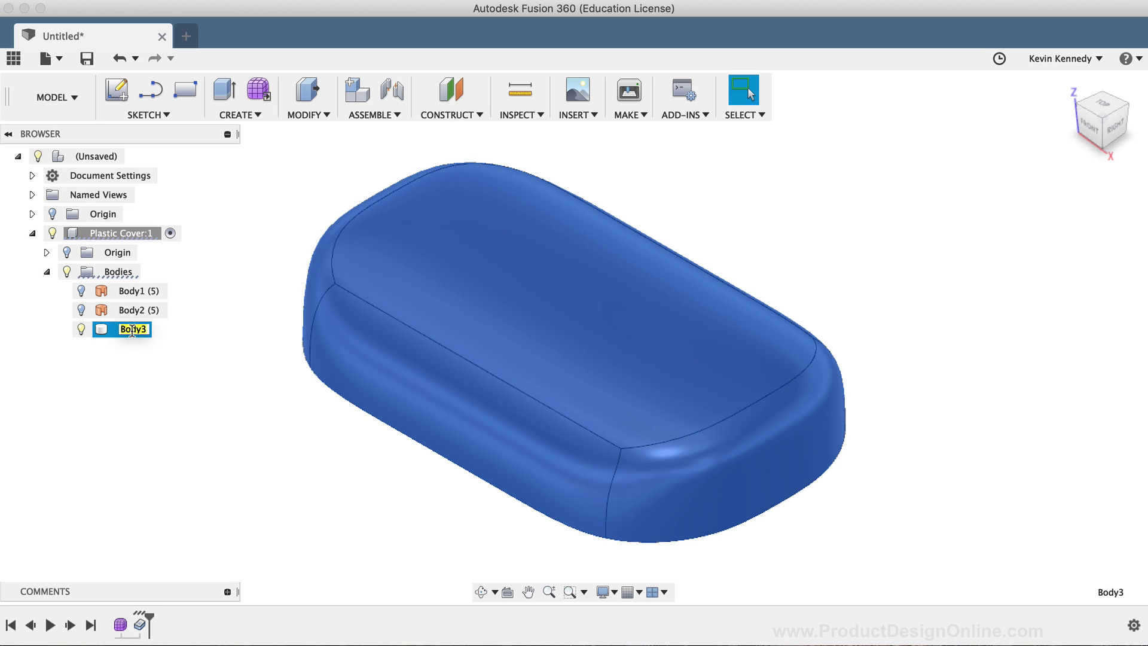
pyautogui.write('Plasstic')
pyautogui.press('BackSpace')
pyautogui.press('BackSpace')
pyautogui.press('BackSpace')
pyautogui.press('BackSpace')
pyautogui.press('BackSpace')
pyautogui.write('stic Cover')
pyautogui.press('Return')
pyautogui.click(224, 418)
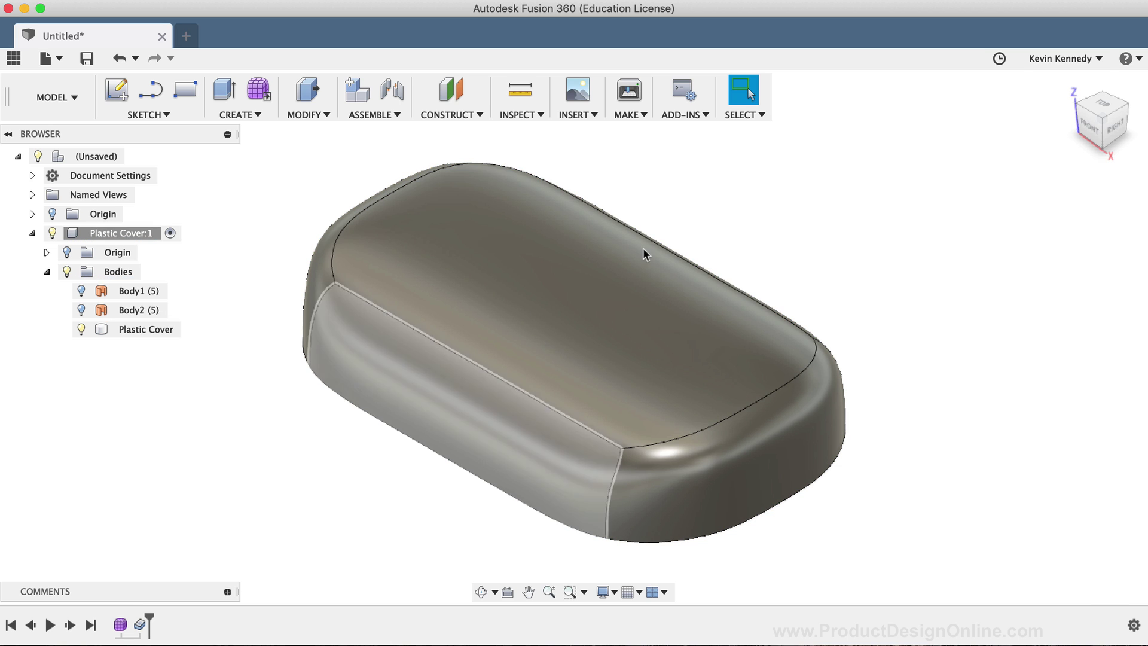
pyautogui.moveTo(1102, 122)
pyautogui.mouseDown()
pyautogui.moveTo(1109, 29)
pyautogui.moveTo(1107, 127)
pyautogui.mouseUp()
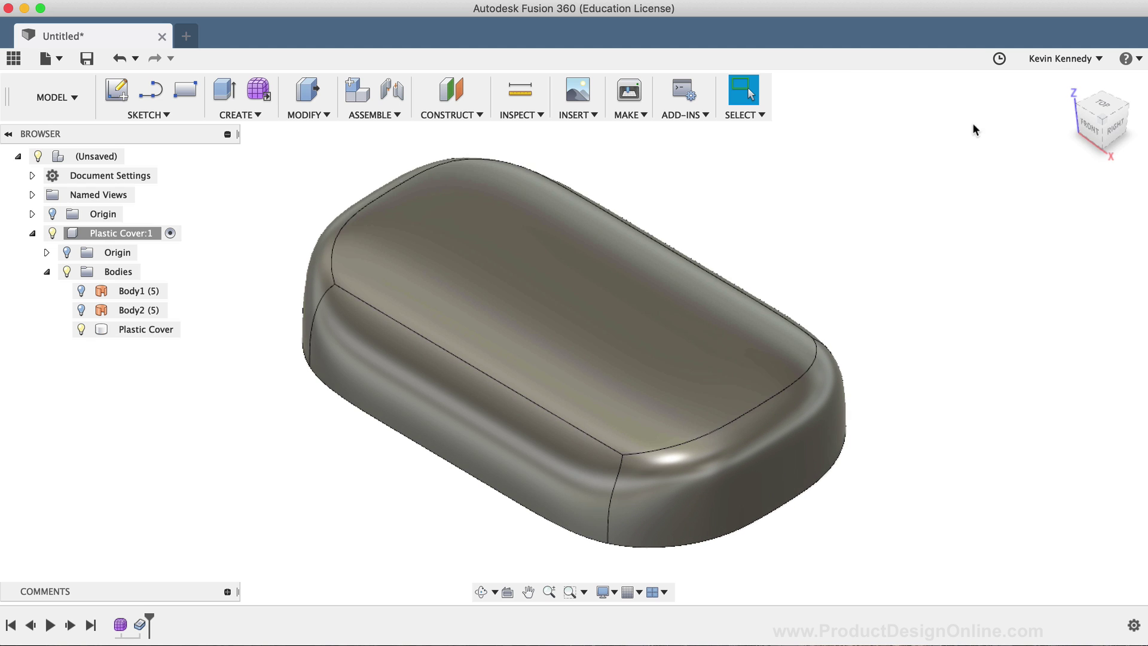
pyautogui.click(1068, 86)
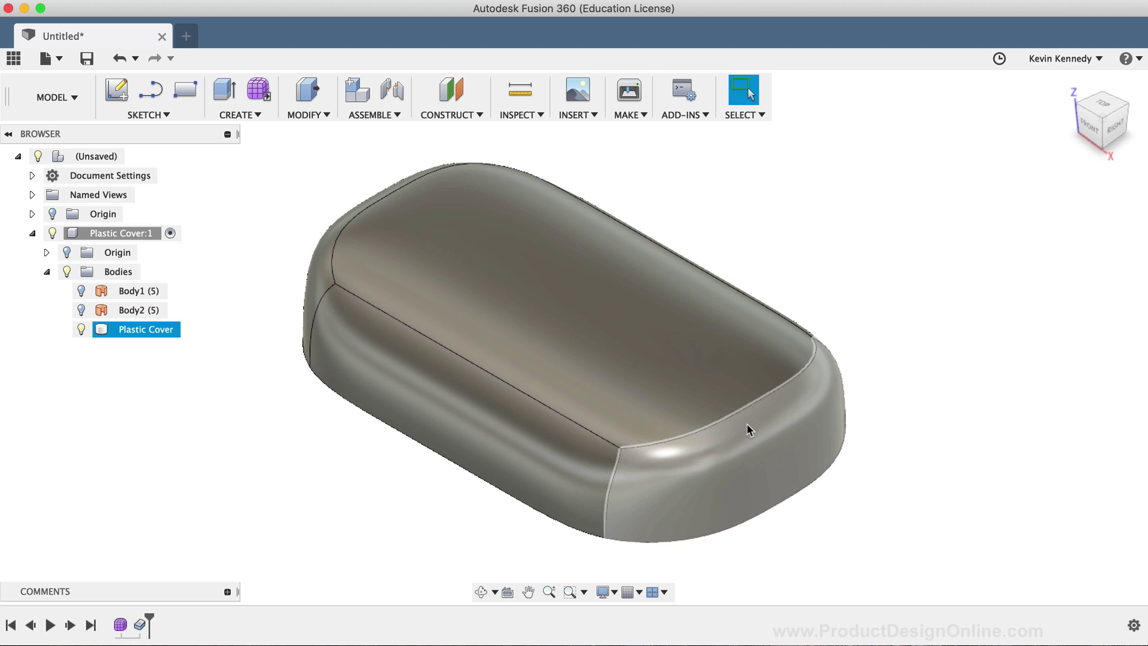